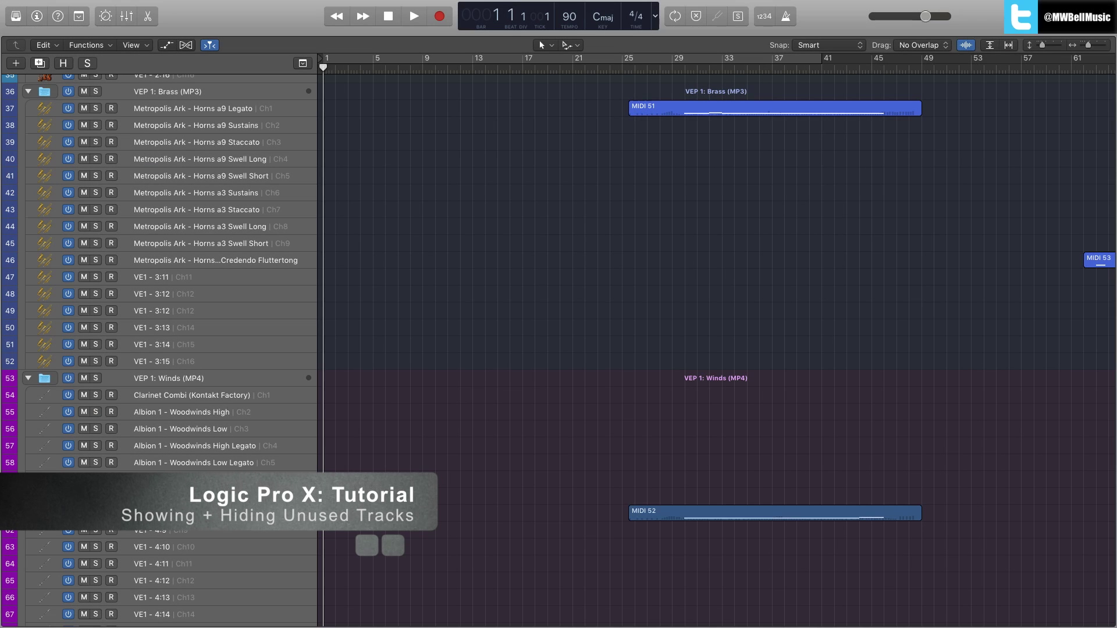
Step: Scroll up and down through the orchestral template's track list across the VEP 1 and VEP 2 folders
scroll(253, 230, up, 10)
scroll(264, 218, down, 8)
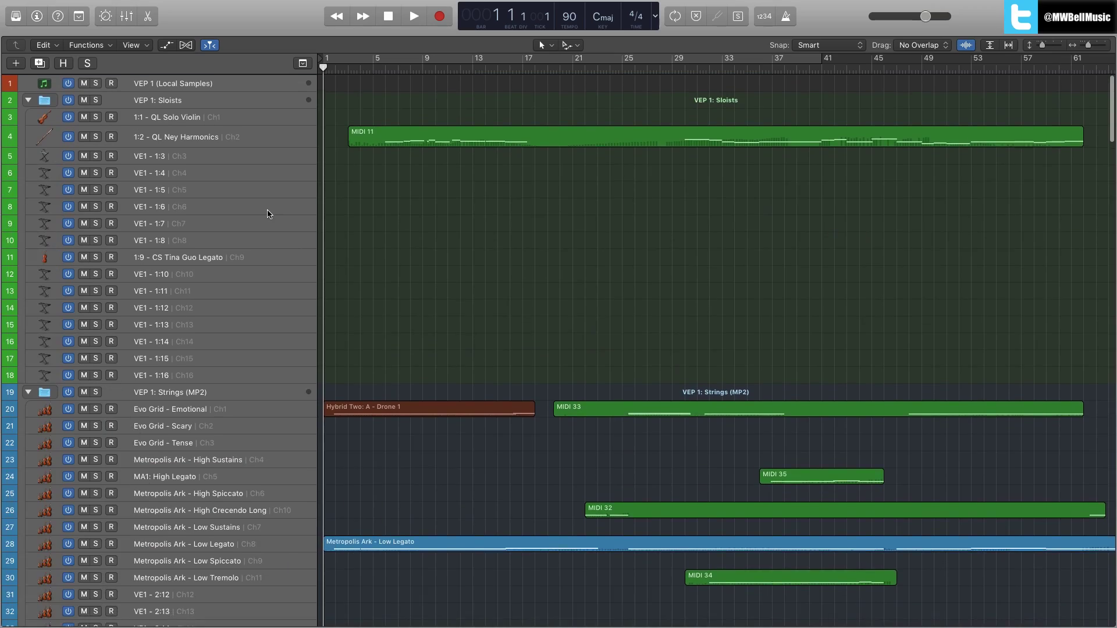
scroll(267, 213, down, 15)
scroll(265, 213, up, 5)
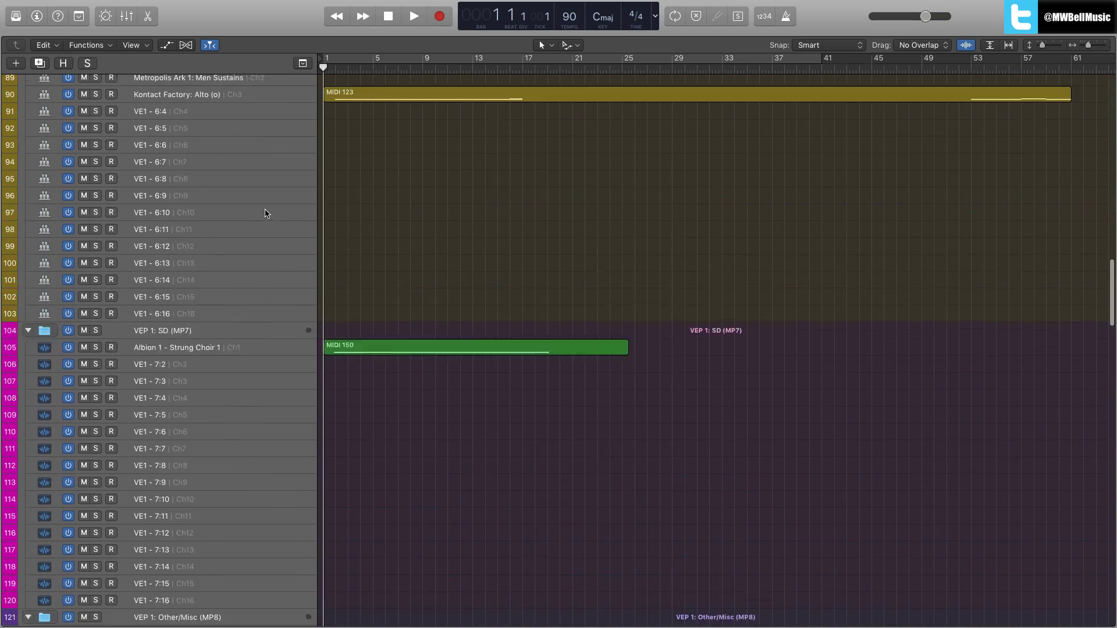
scroll(265, 212, up, 8)
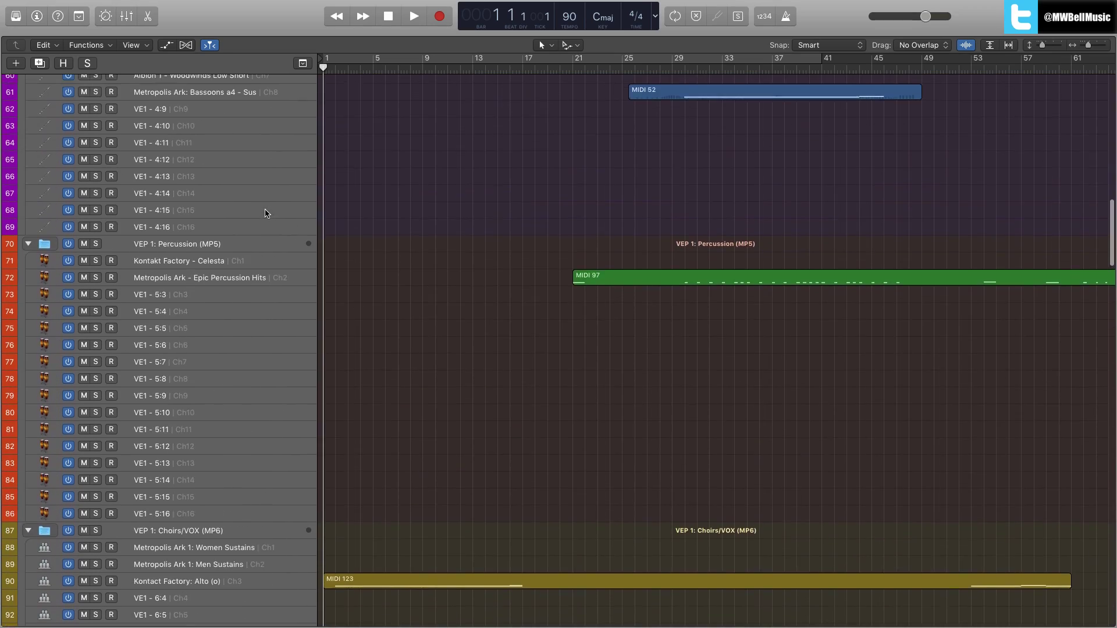
scroll(265, 212, up, 15)
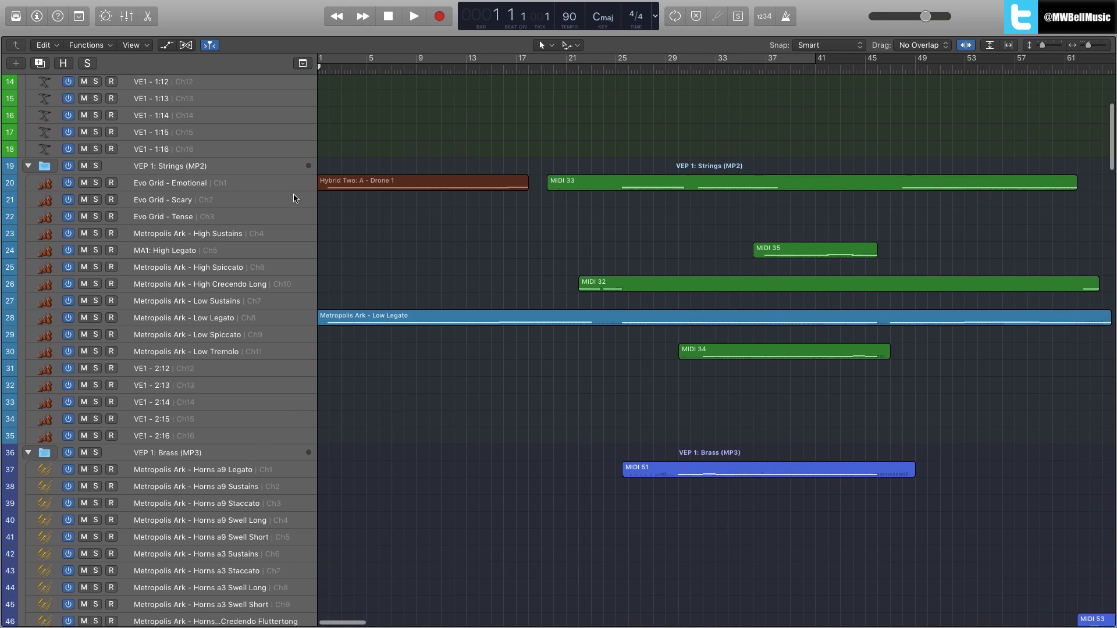
scroll(294, 198, up, 5)
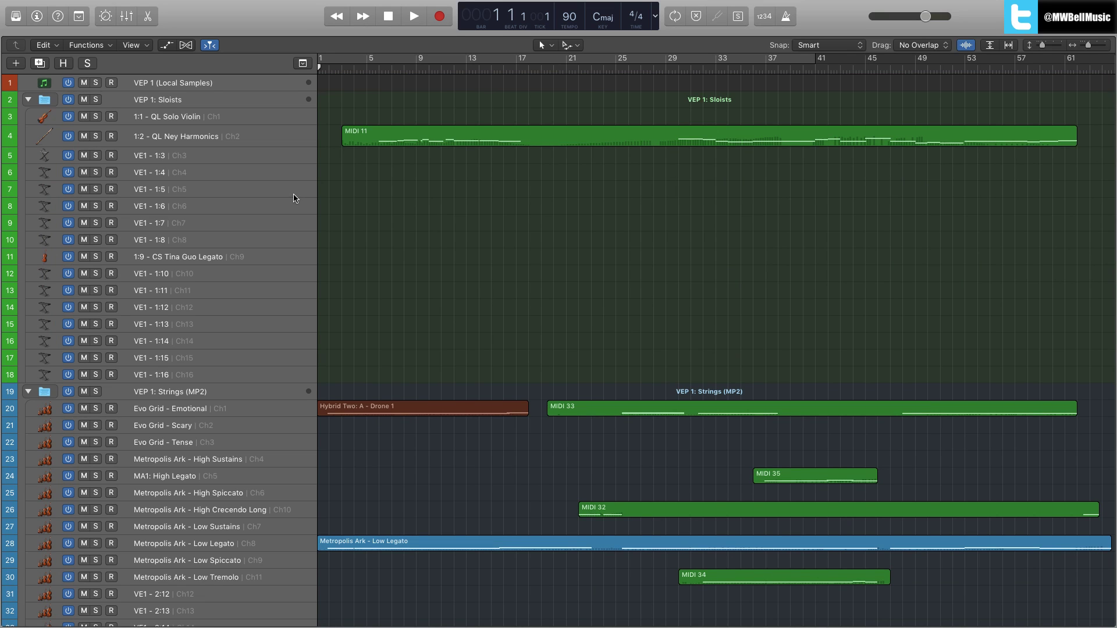
scroll(250, 180, down, 20)
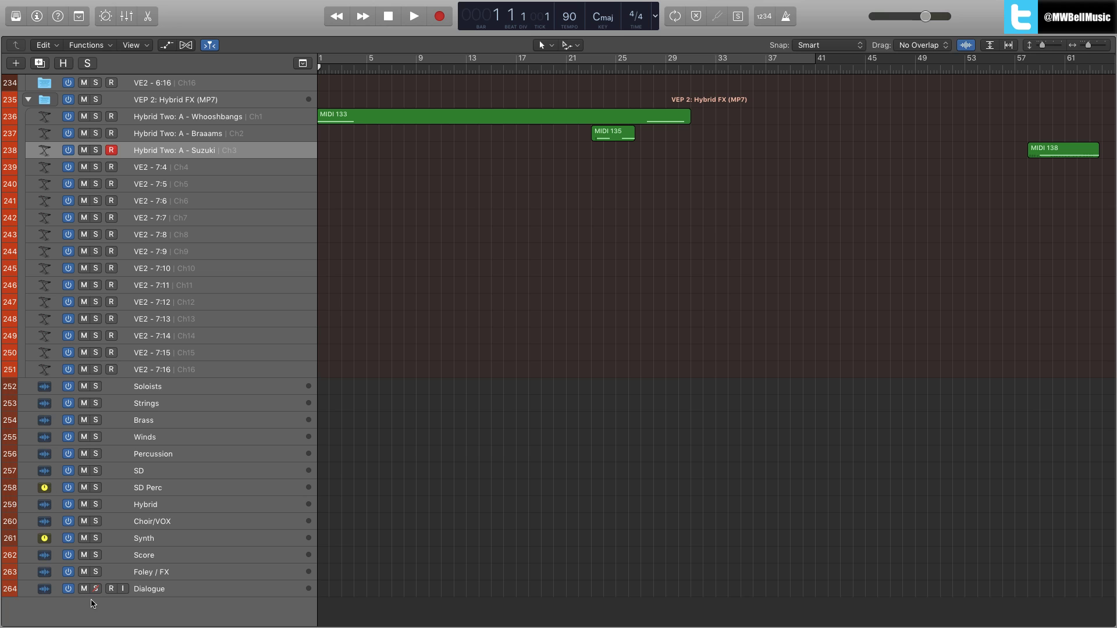
scroll(248, 340, up, 8)
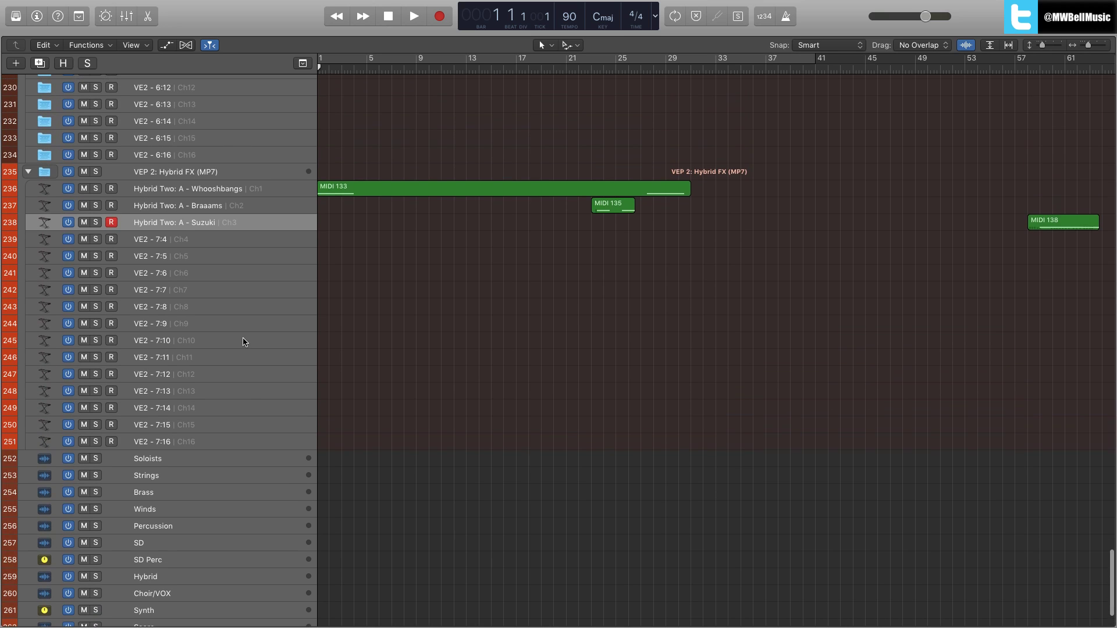
scroll(383, 364, up, 4)
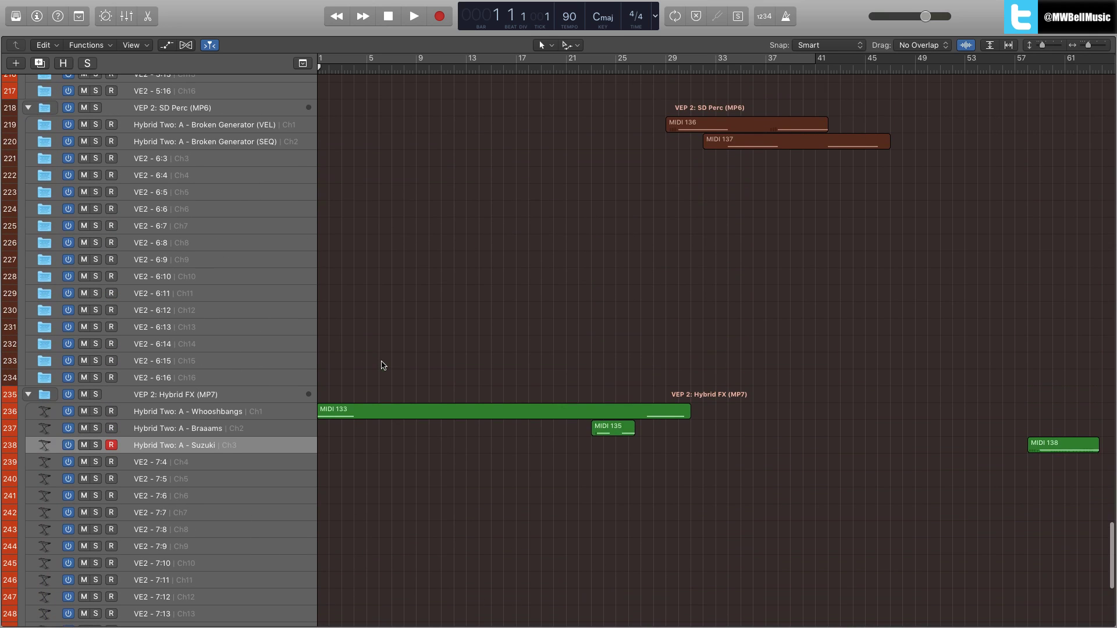
scroll(383, 365, up, 20)
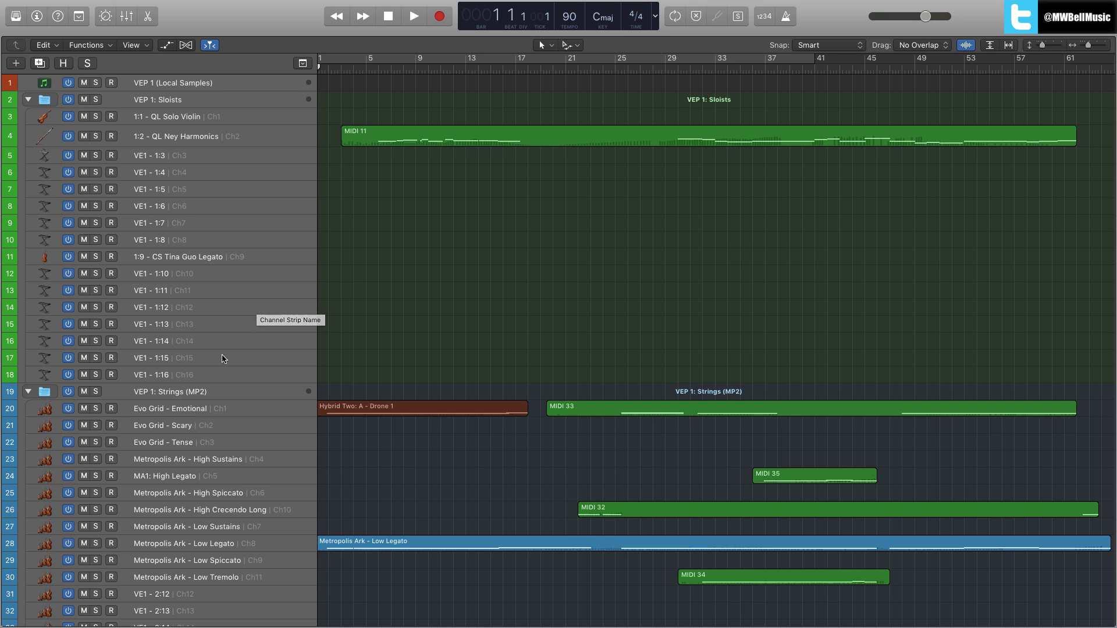
scroll(256, 309, down, 20)
scroll(217, 308, down, 6)
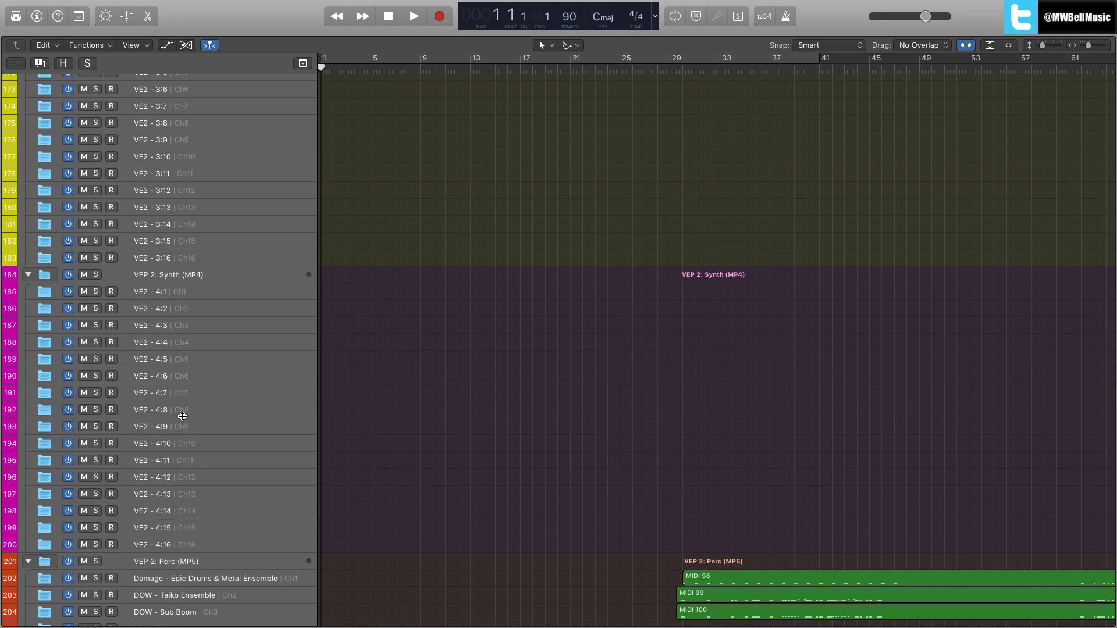
scroll(180, 414, down, 3)
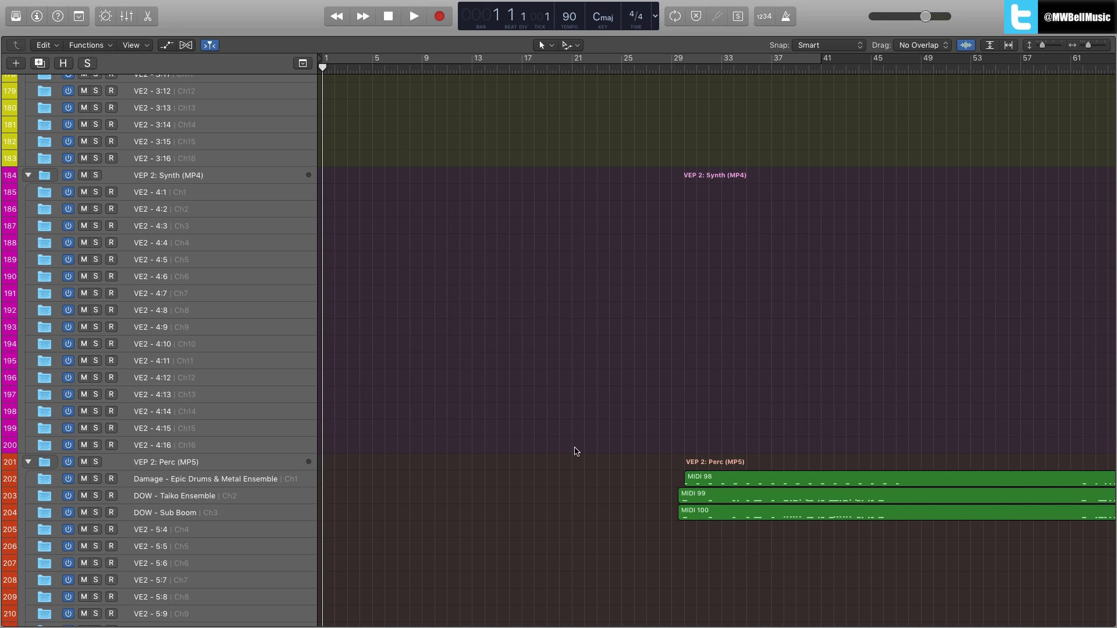
scroll(461, 419, down, 2)
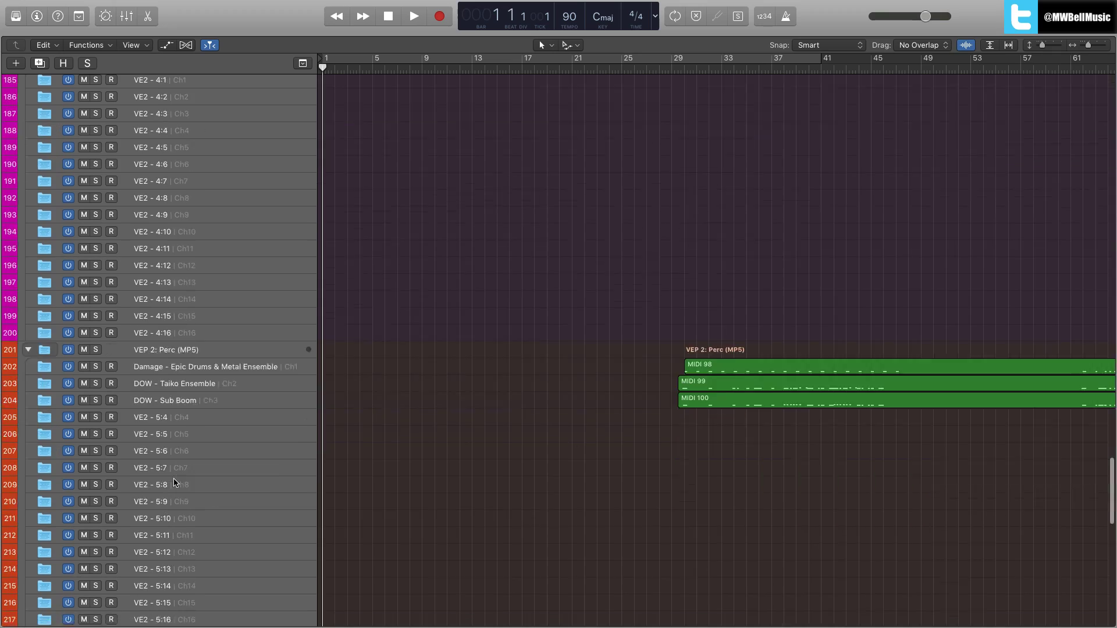
scroll(182, 465, up, 20)
scroll(183, 377, up, 5)
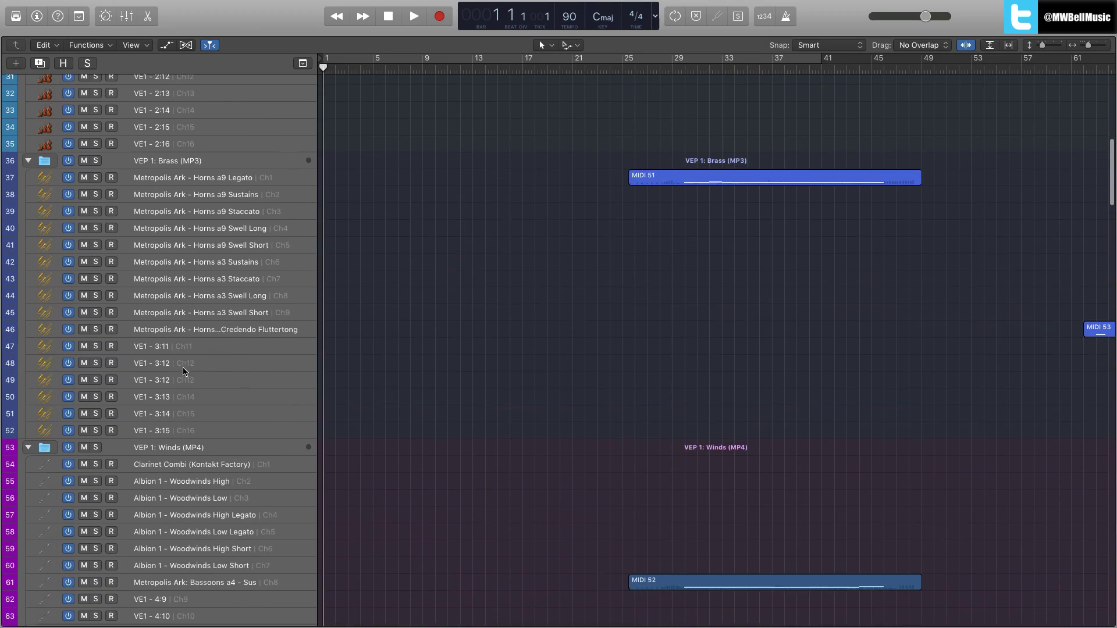
scroll(205, 299, down, 18)
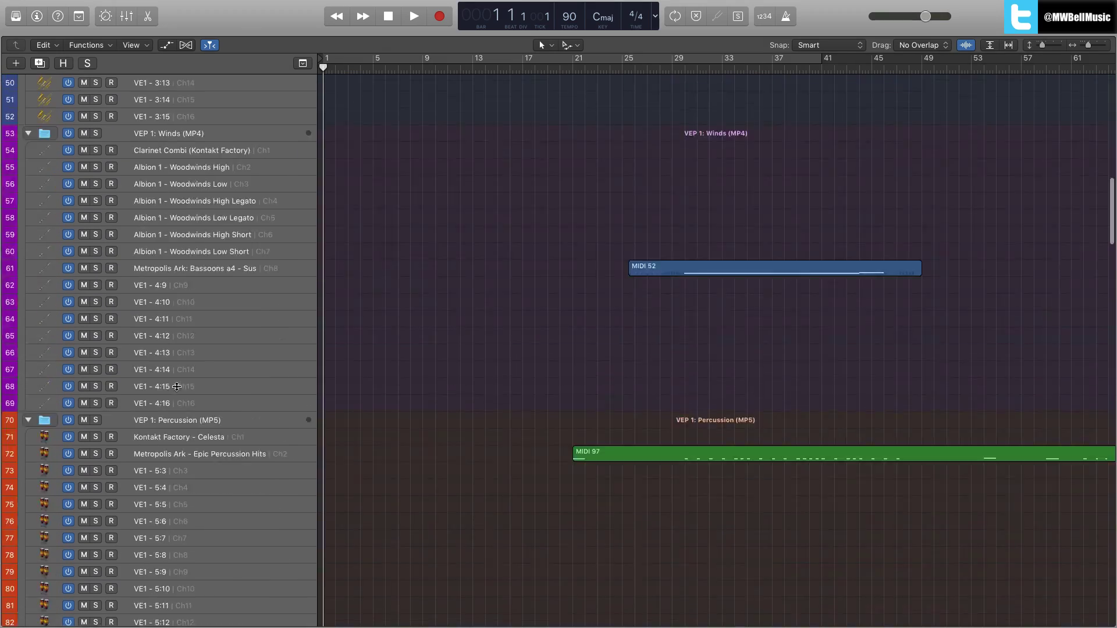
scroll(640, 474, down, 5)
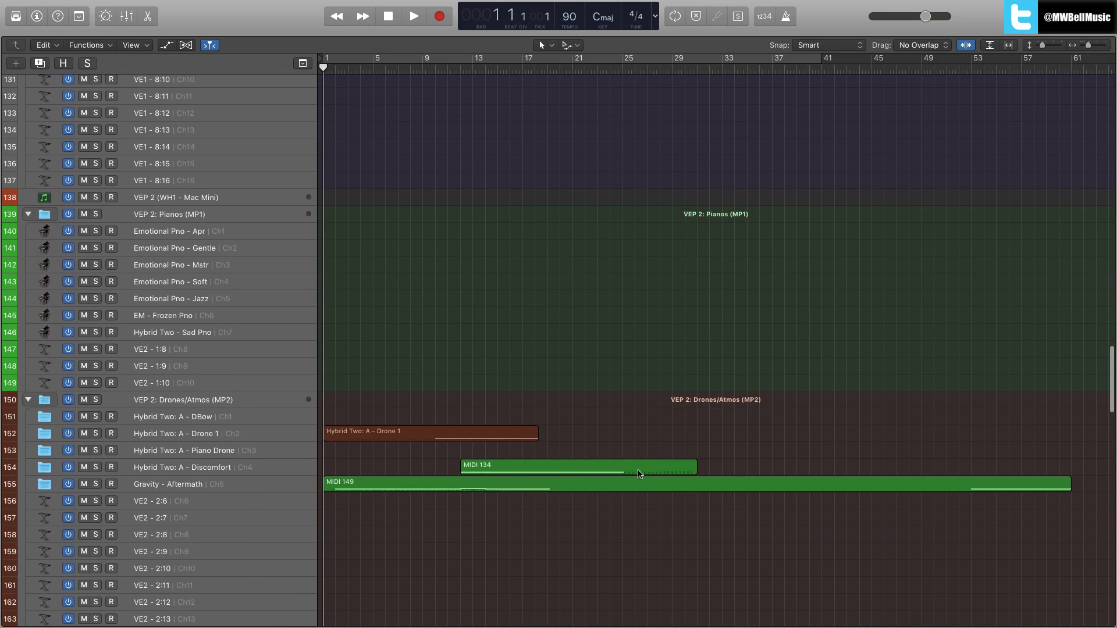
scroll(339, 417, up, 13)
scroll(334, 413, up, 15)
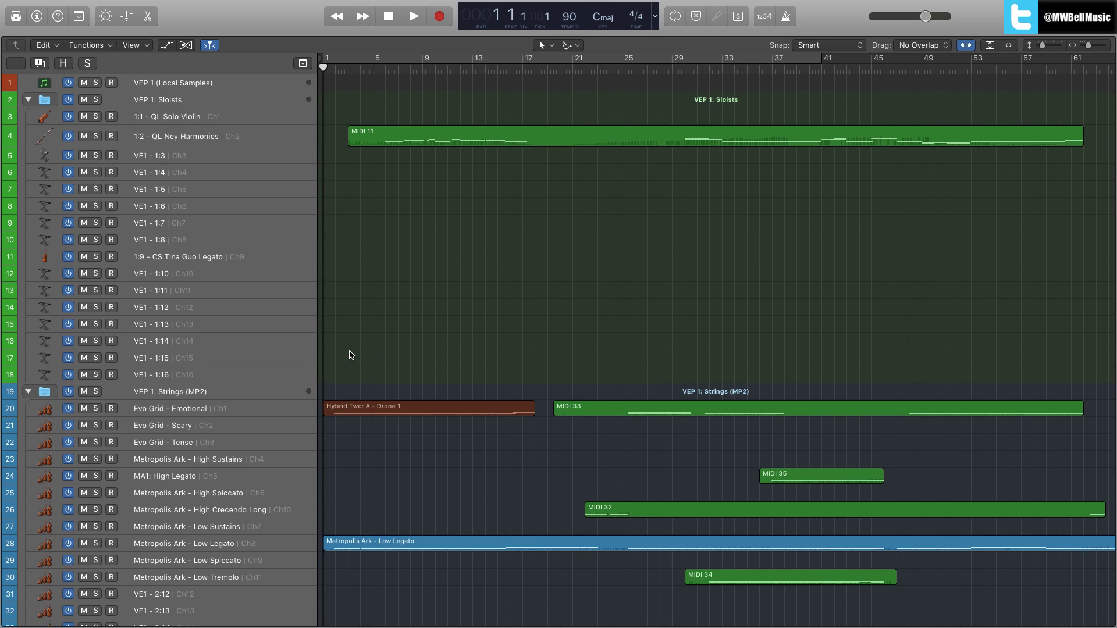
scroll(351, 354, down, 1)
Step: Hide the unused tracks with H and scroll the remaining track list back to the top
key(h)
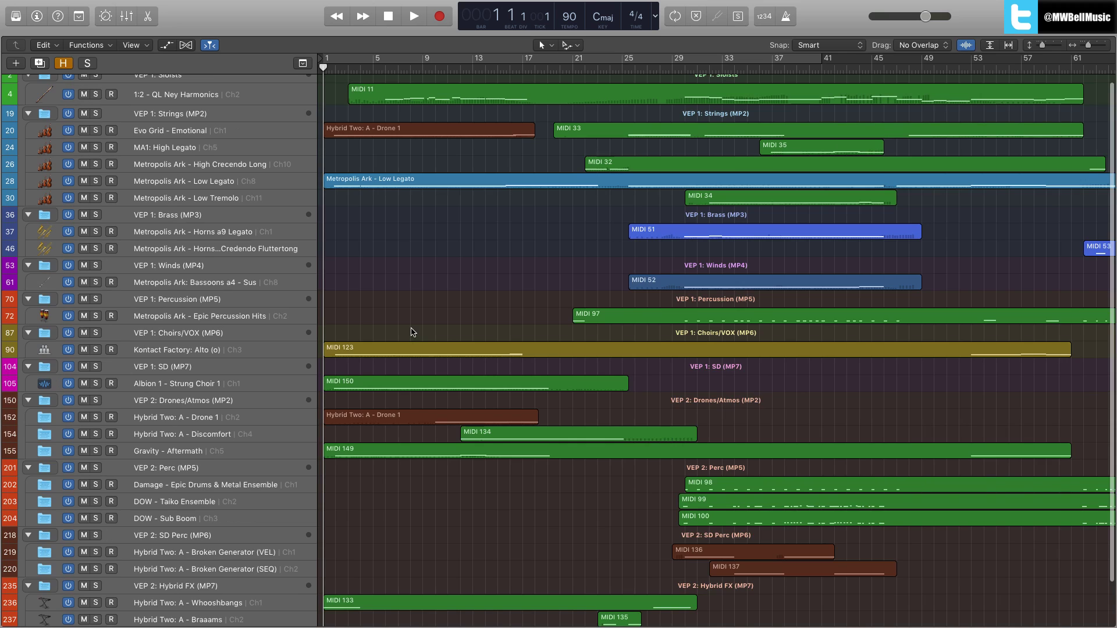
scroll(236, 335, down, 5)
scroll(231, 334, down, 5)
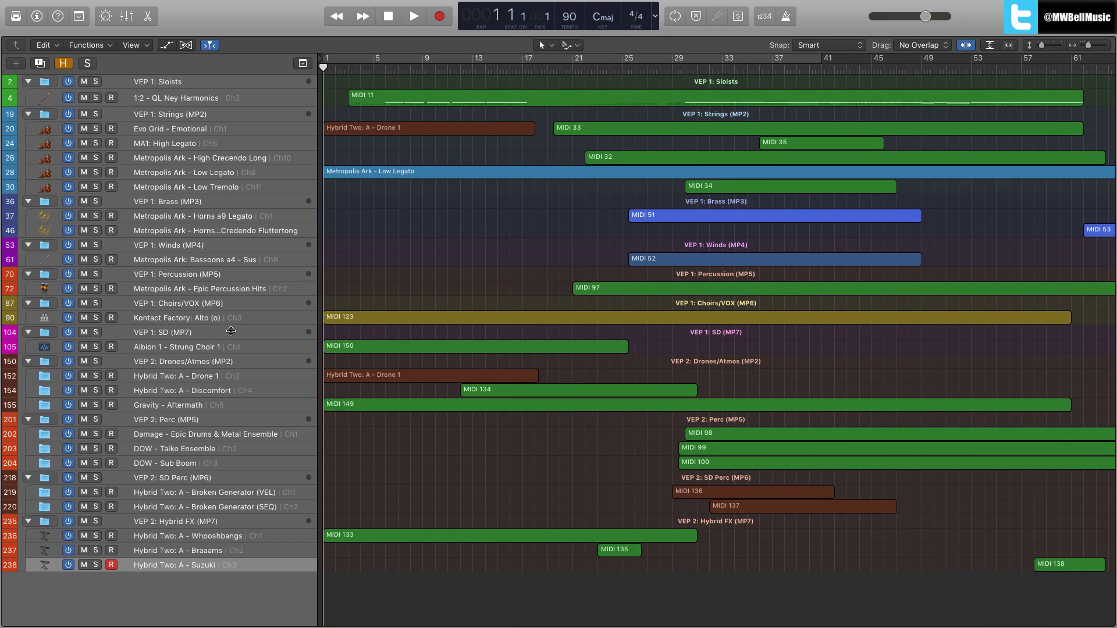
scroll(231, 331, up, 1)
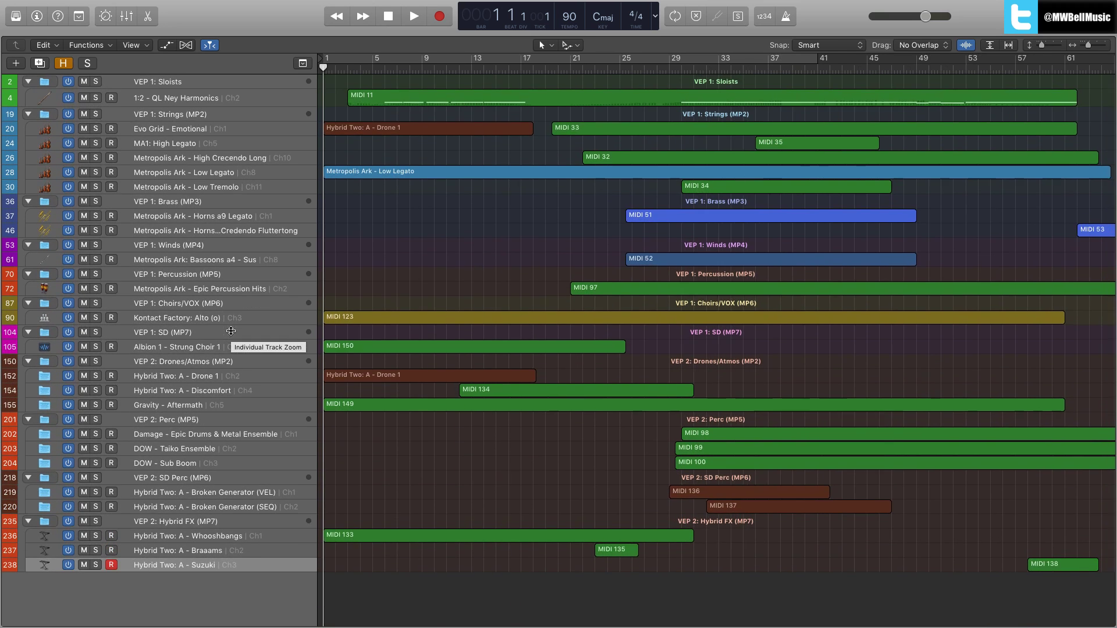
scroll(231, 330, up, 3)
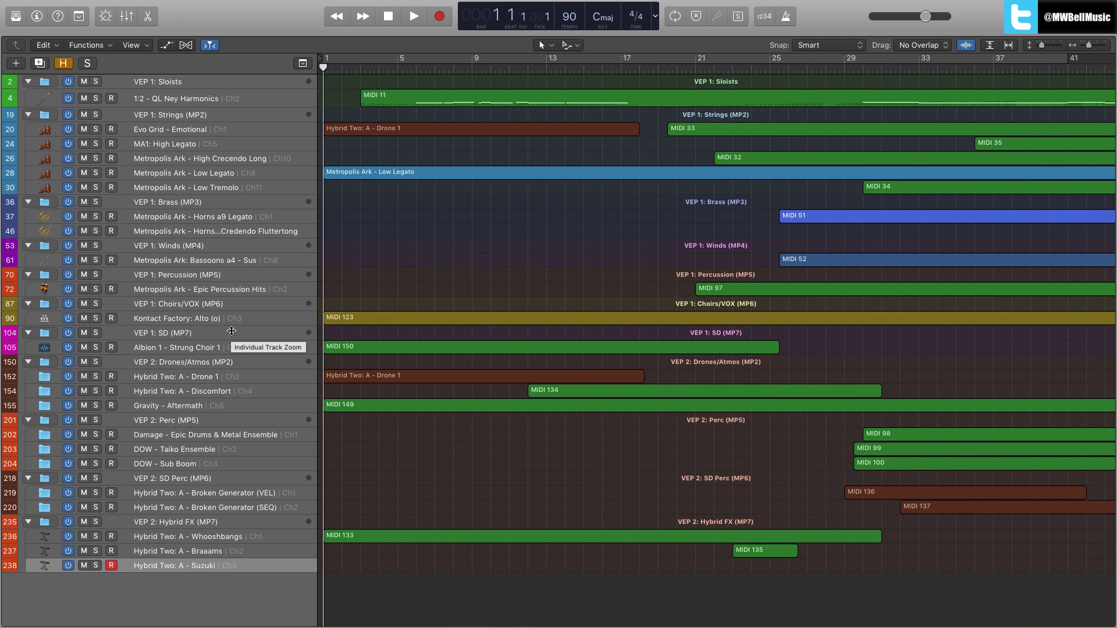
scroll(231, 330, up, 3)
scroll(487, 356, up, 10)
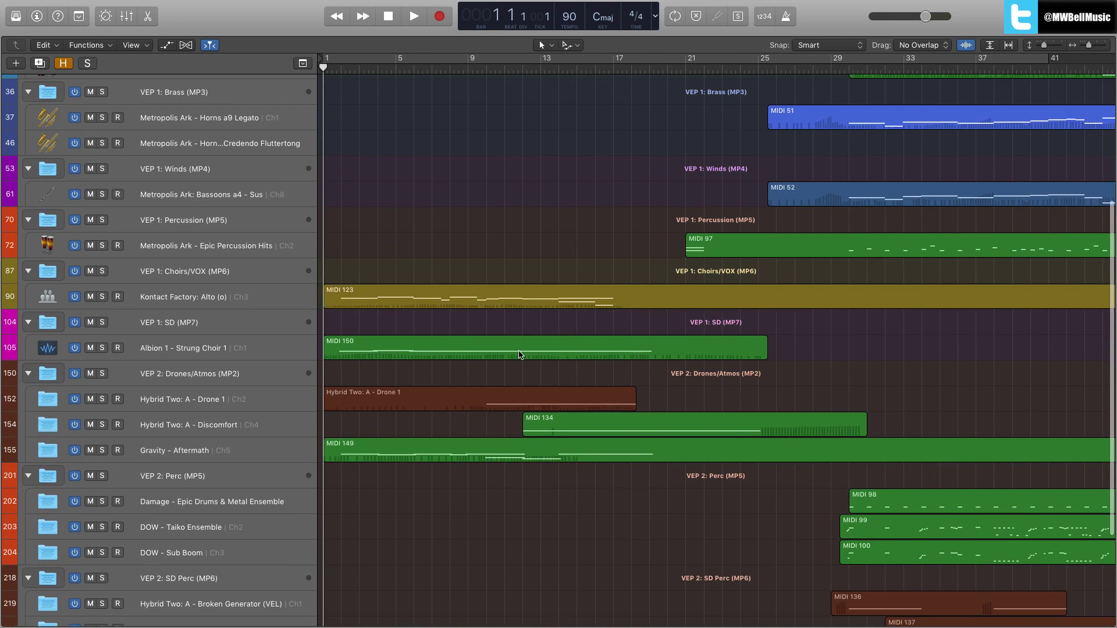
scroll(500, 356, right, 10)
scroll(506, 343, up, 3)
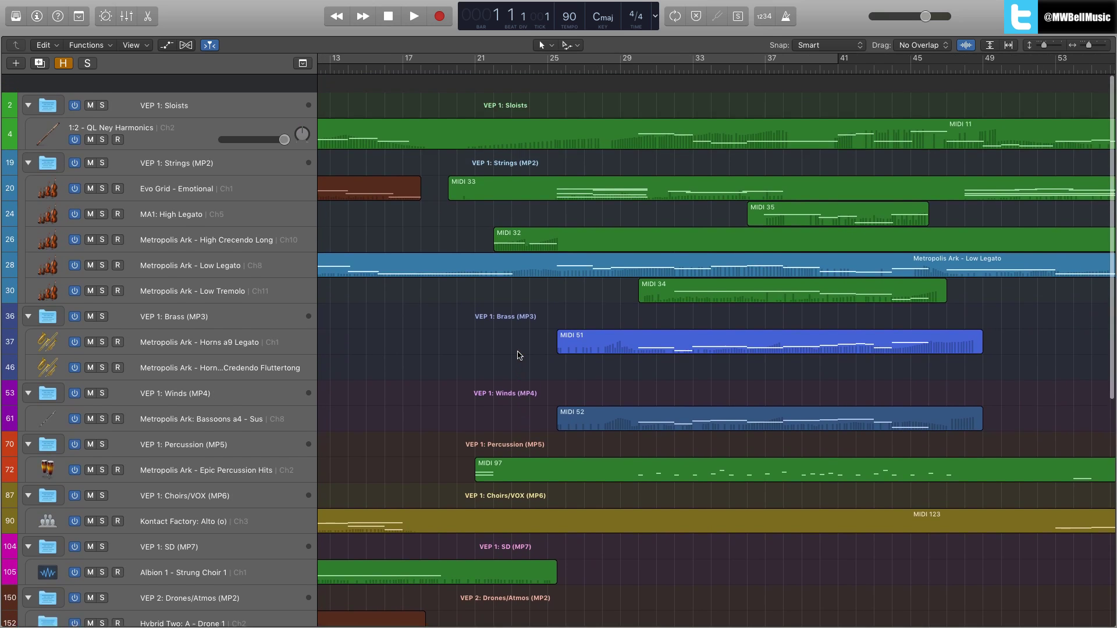
scroll(500, 346, left, 10)
Step: Select the Drone 1 regions on tracks 20 and 152 and open them in the Piano Roll
click(409, 181)
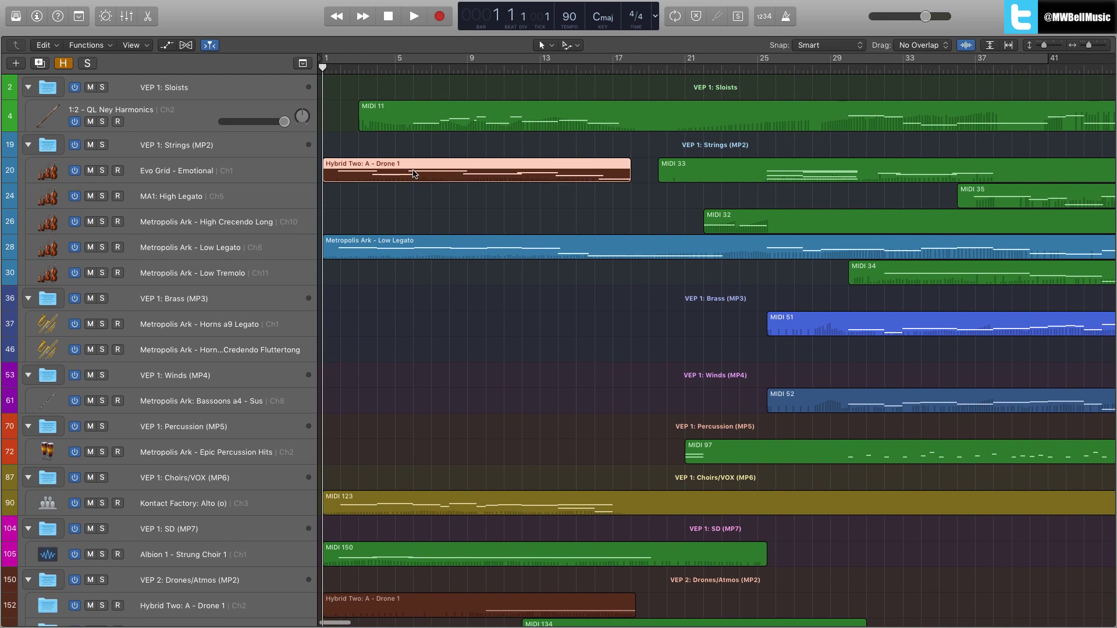
scroll(387, 386, down, 3)
scroll(373, 545, down, 1)
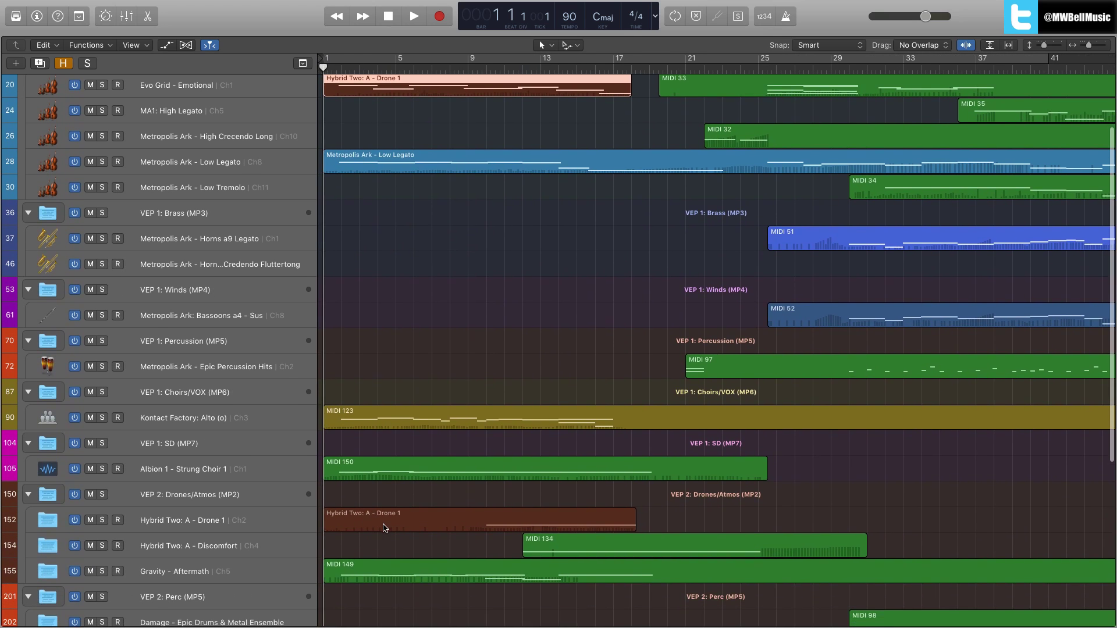
shift+click(388, 523)
double_click(388, 524)
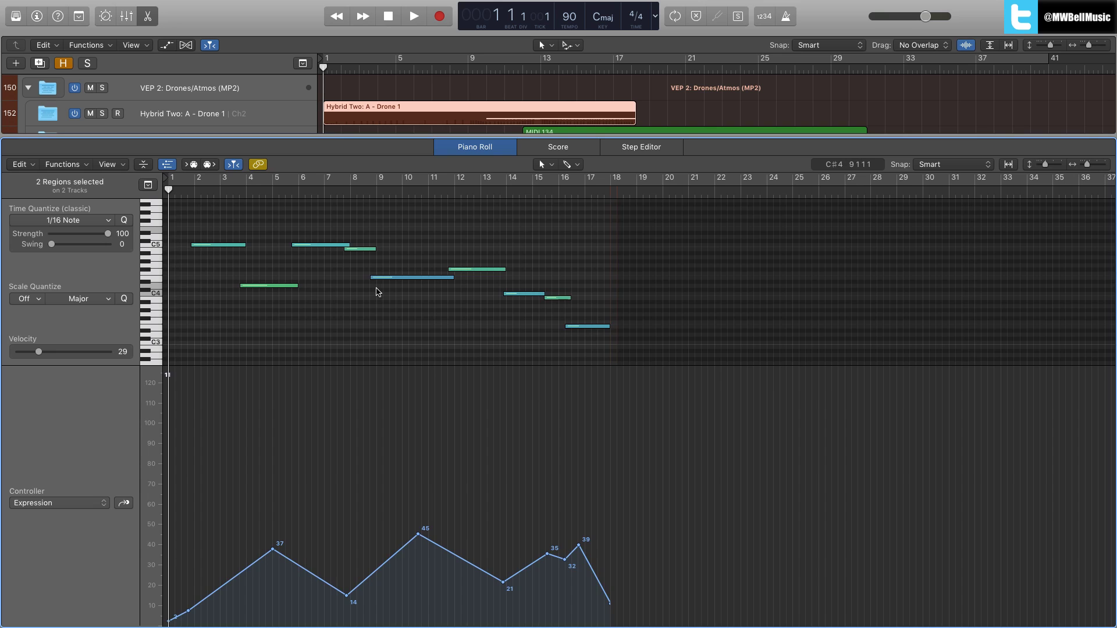
Step: Swap the Piano Roll for the Mixer, deselect the regions, and close the Mixer
key(x)
click(405, 251)
key(x)
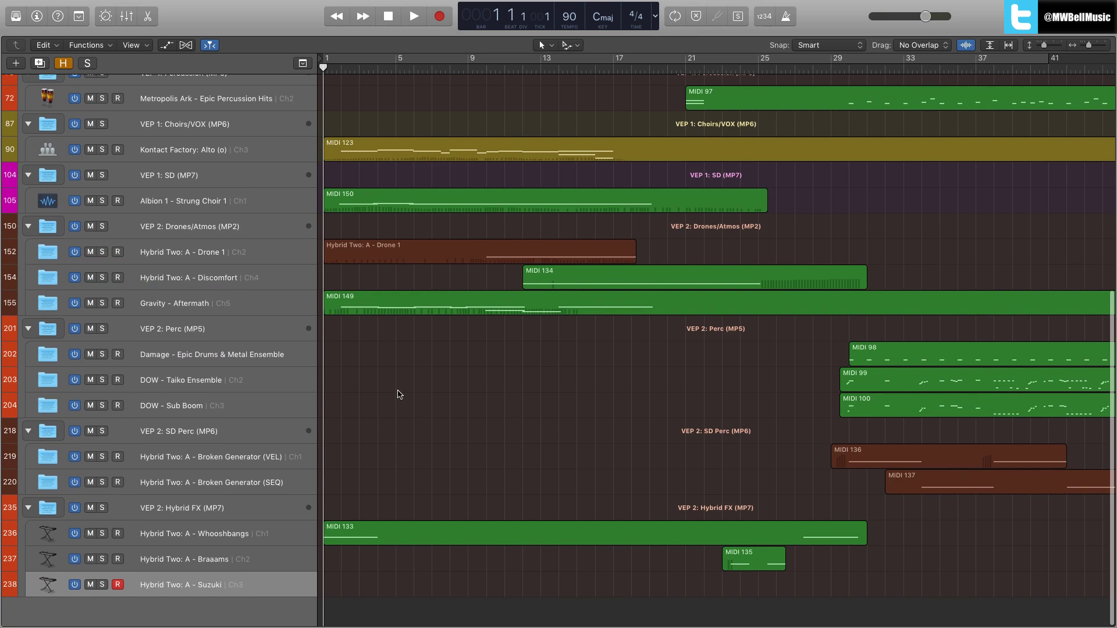
Step: Reveal all hidden tracks with Z and scroll through the full template track list
key(z)
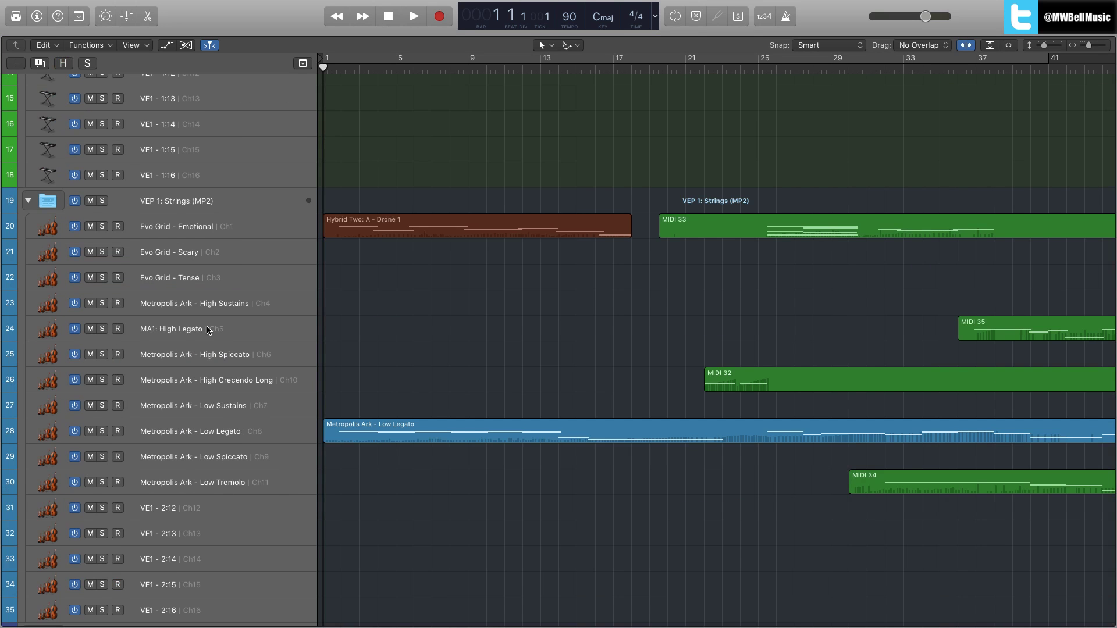
scroll(291, 361, up, 3)
scroll(208, 330, up, 3)
scroll(208, 330, down, 5)
scroll(207, 332, down, 10)
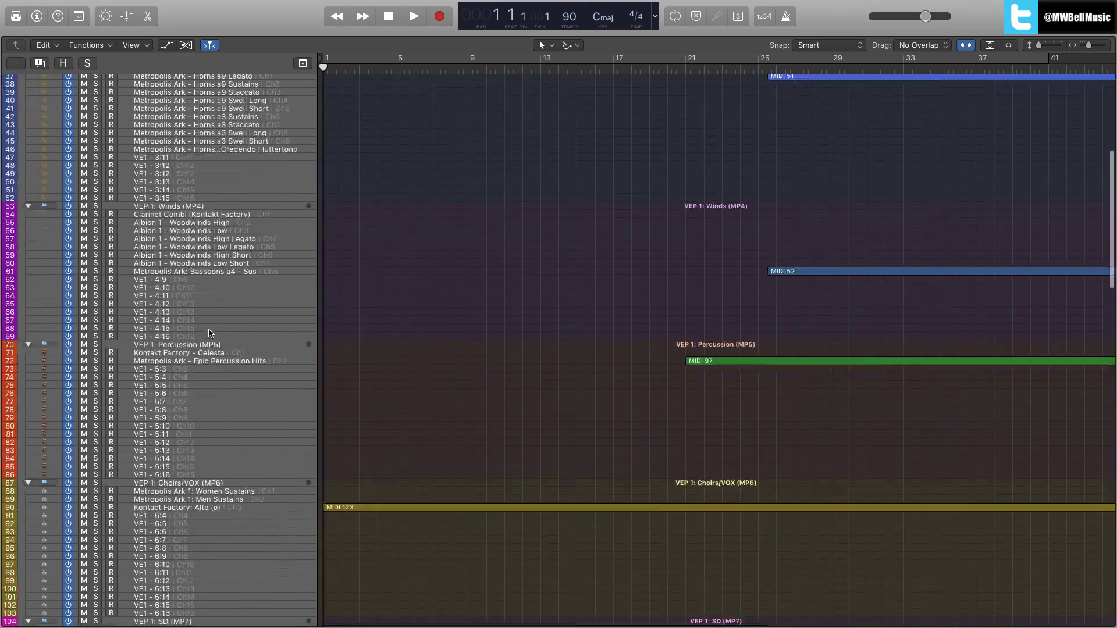
scroll(207, 330, up, 8)
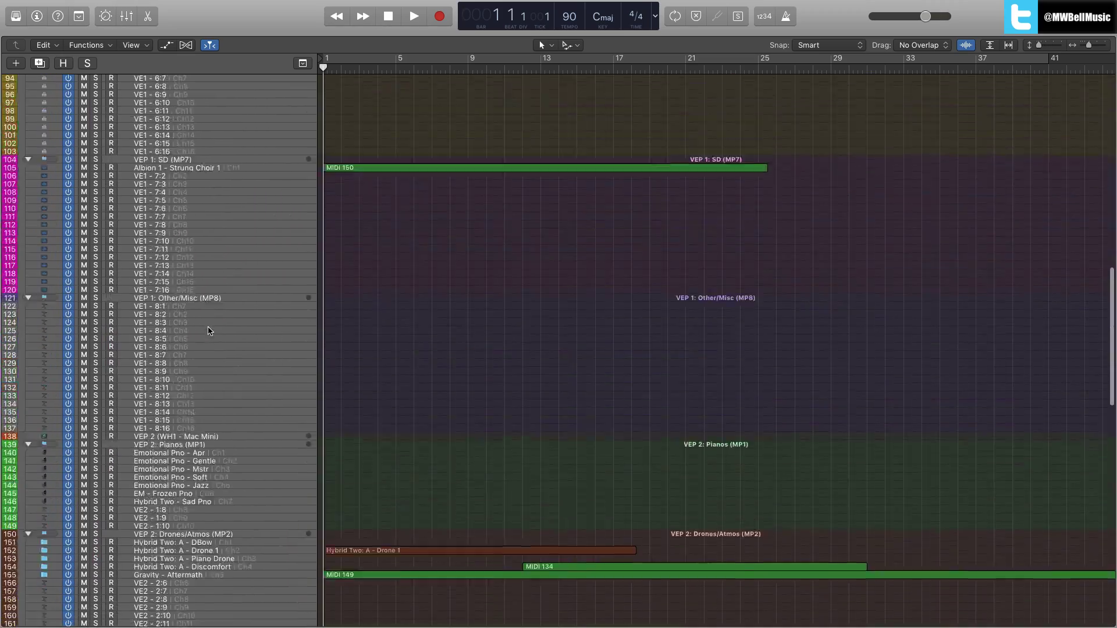
scroll(208, 330, up, 12)
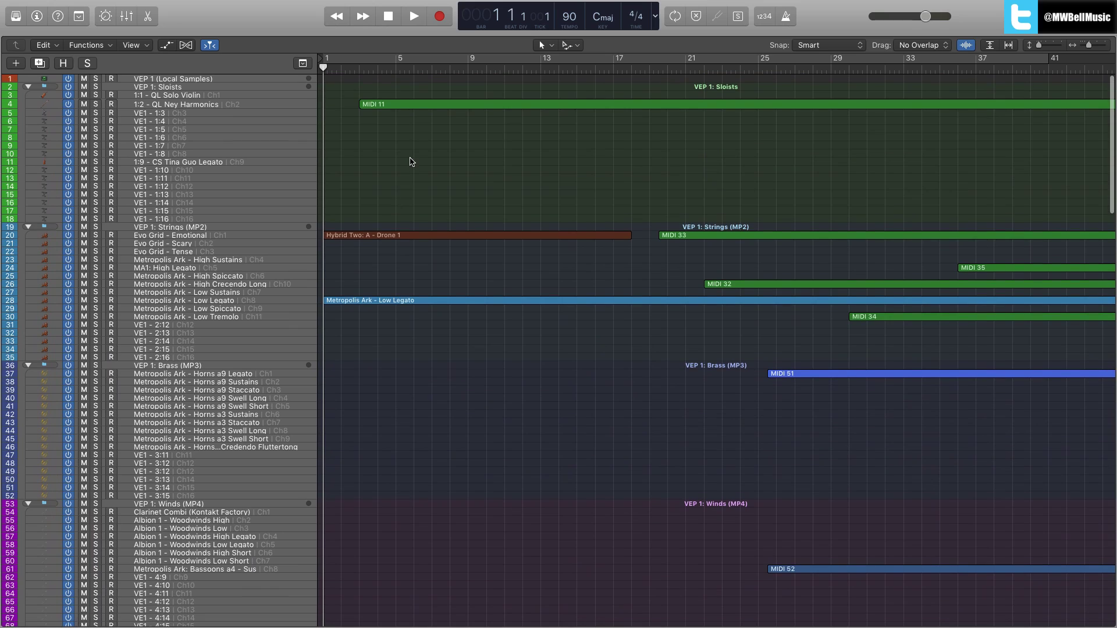
scroll(446, 183, down, 1)
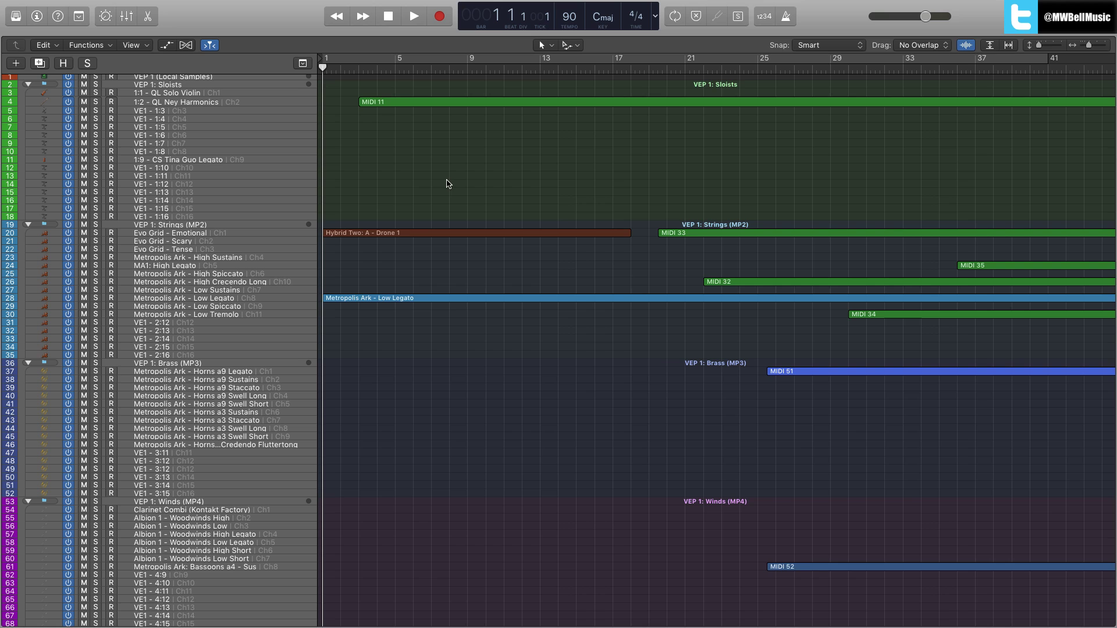
Step: Hide unused tracks with H, zoom in and out, show all again, then open the Logic Pro X menu
key(h)
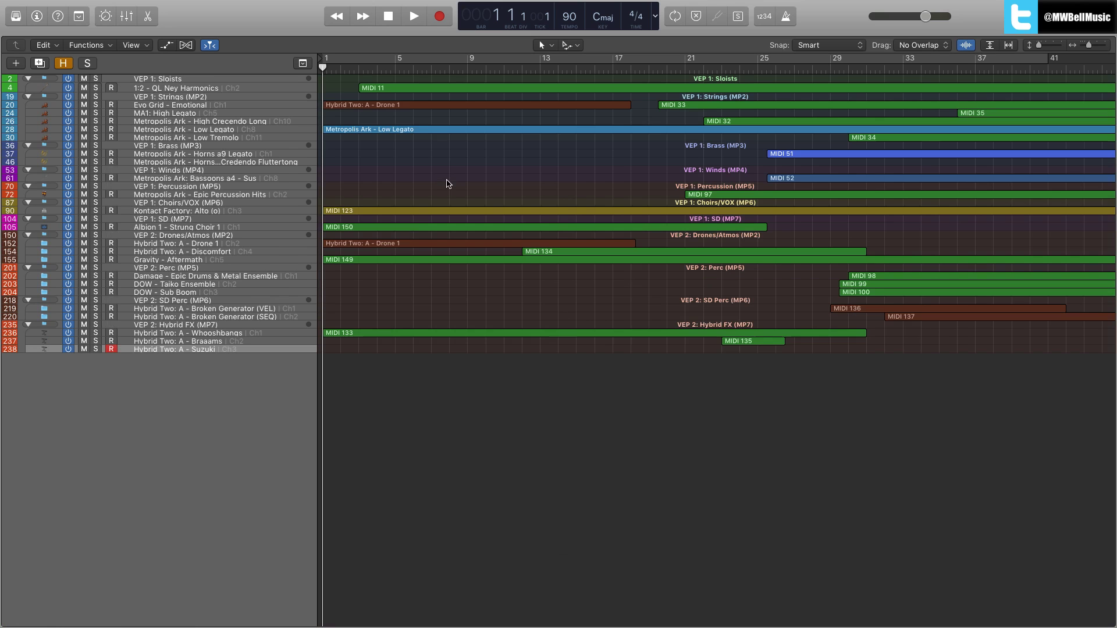
ctrl+alt+click(406, 395)
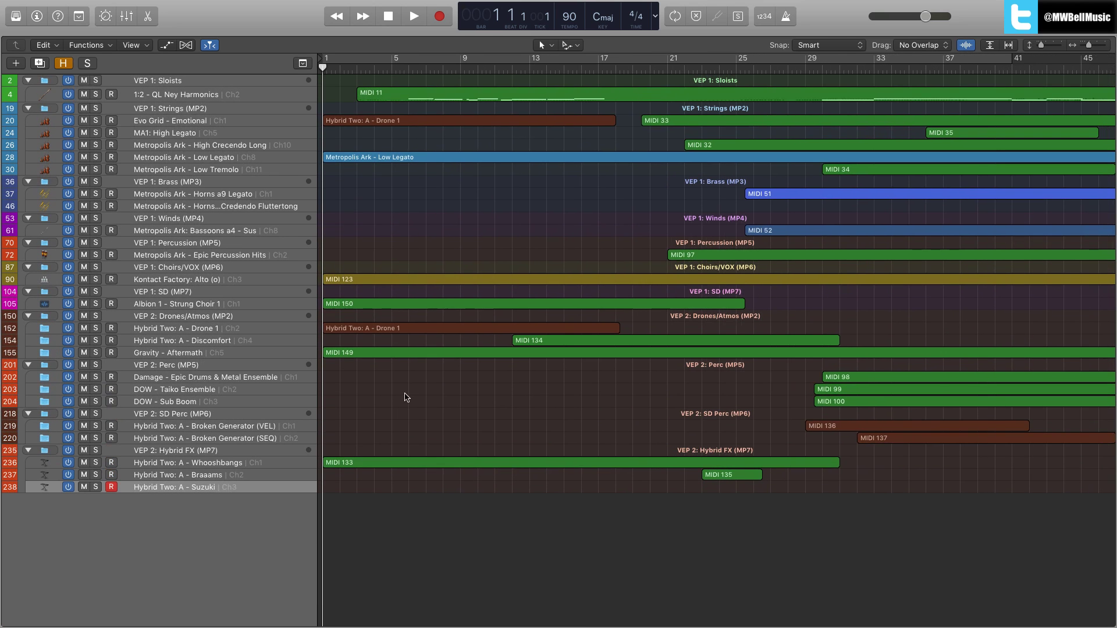
ctrl+alt+click(406, 395)
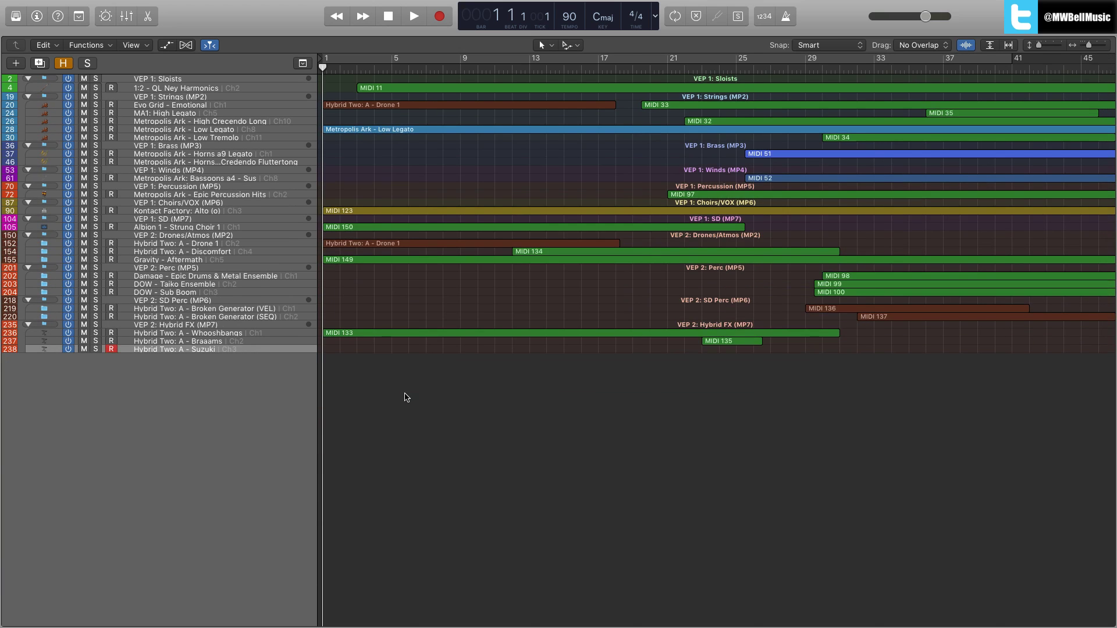
key(h)
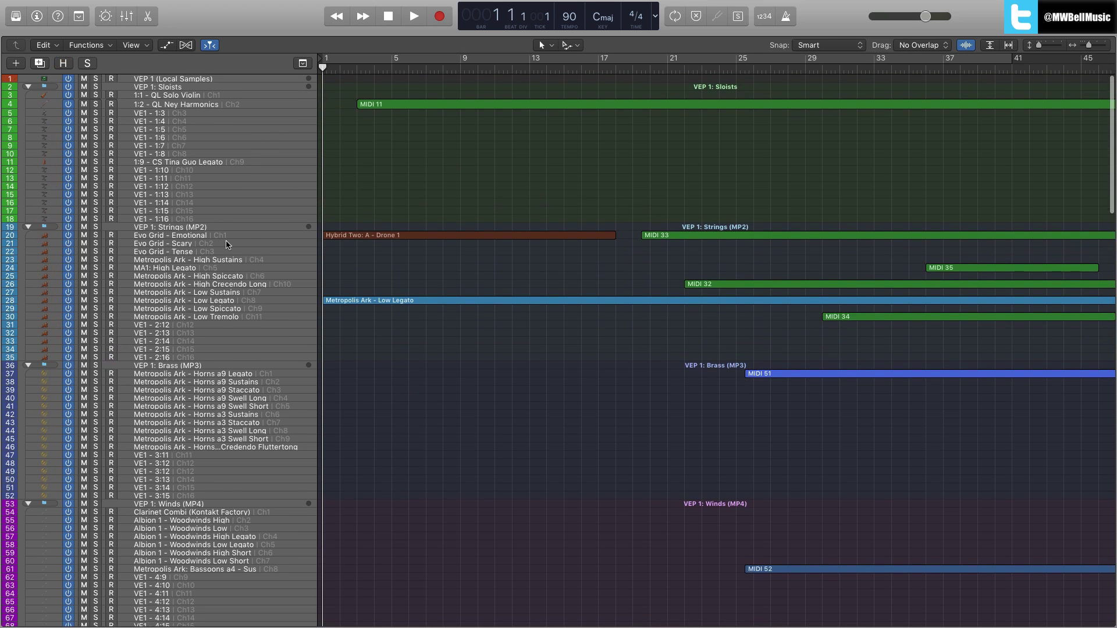
mouse_move(73, 9)
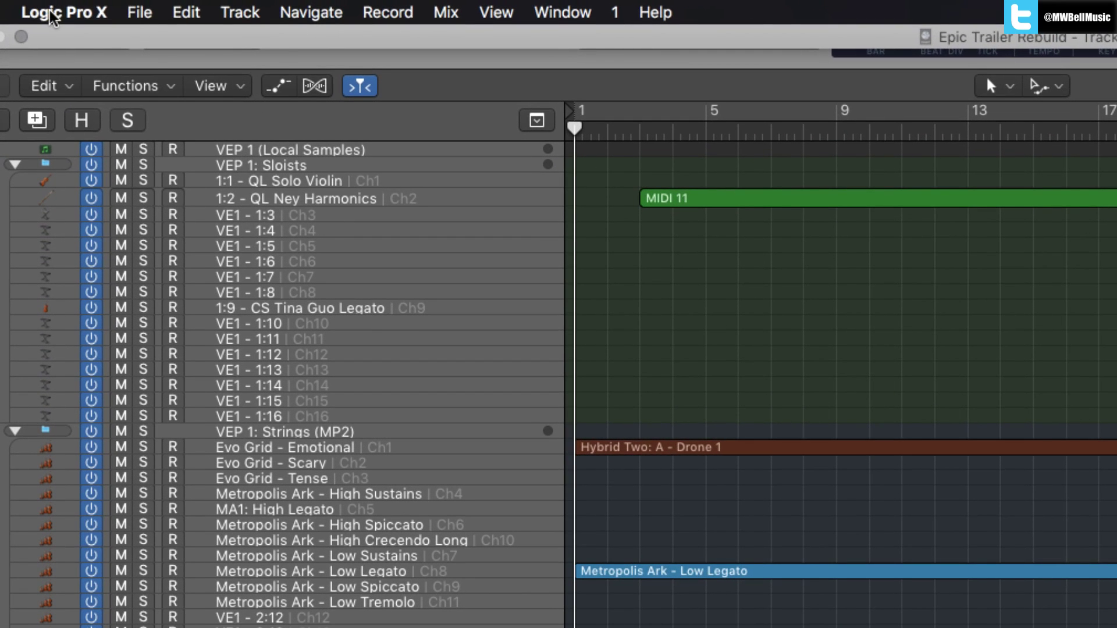
click(52, 12)
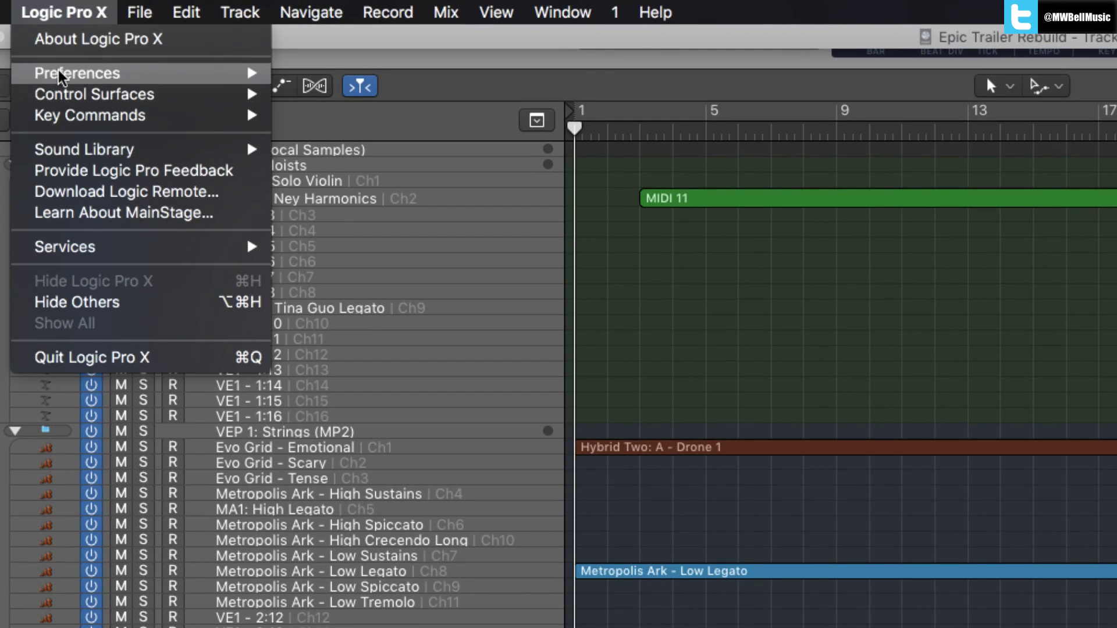
Step: Open Key Commands > Edit, move the window lower, clear the search, and browse all commands
mouse_move(91, 114)
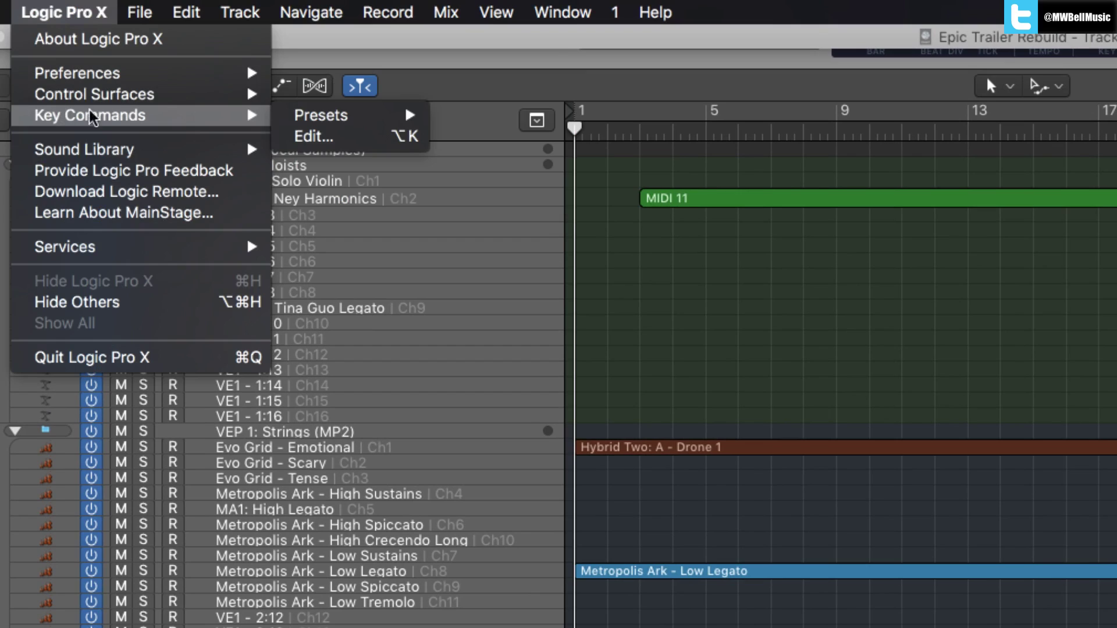
click(366, 138)
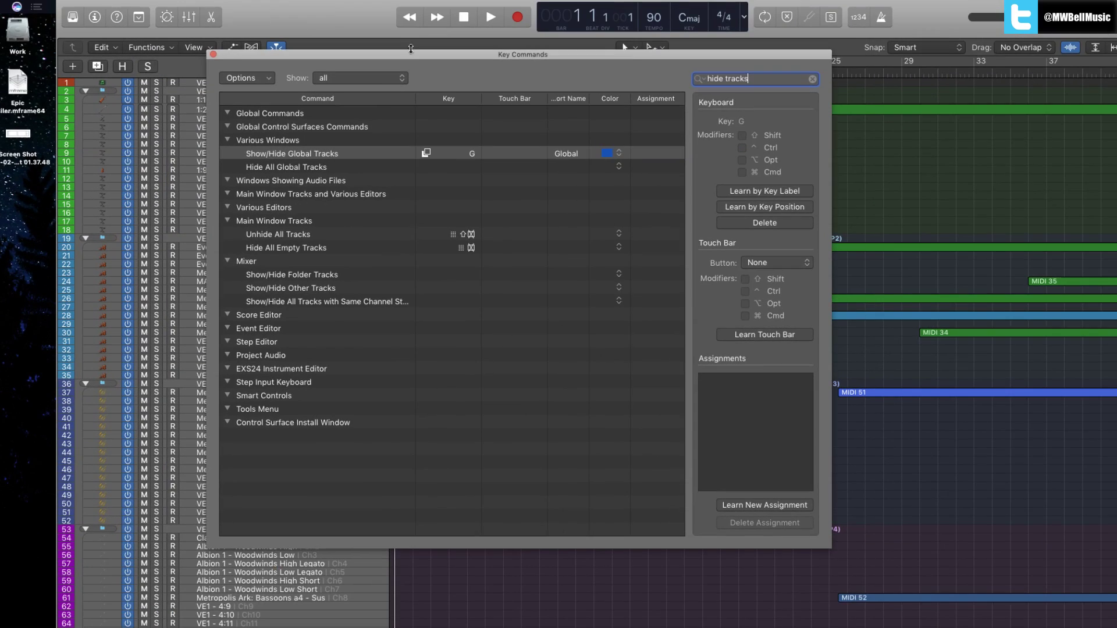
drag(487, 57, 490, 77)
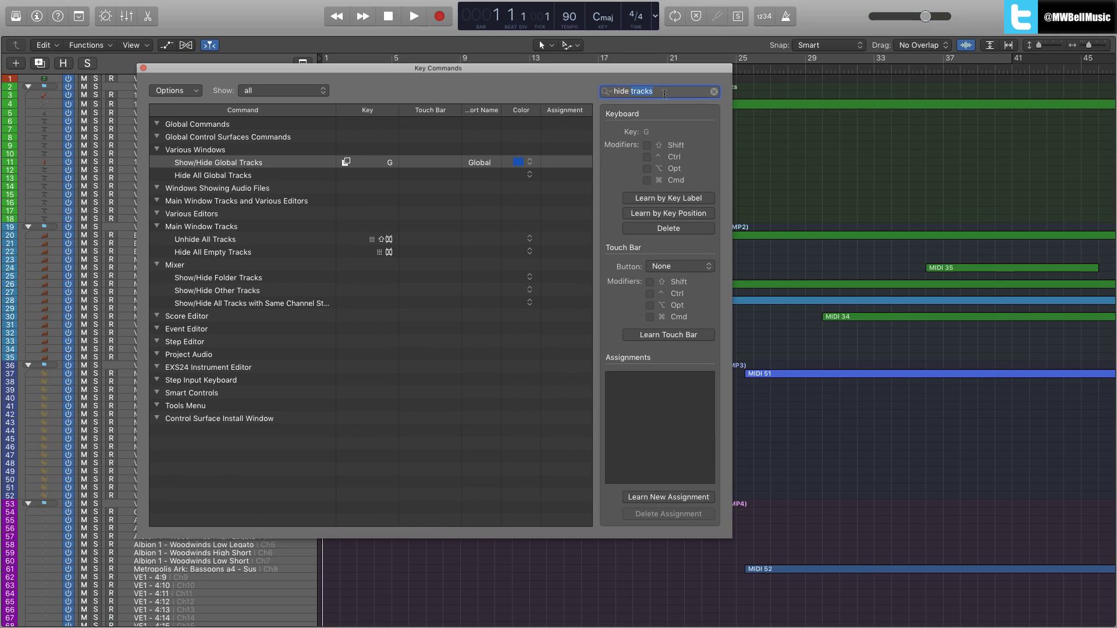
key(Escape)
scroll(328, 194, down, 20)
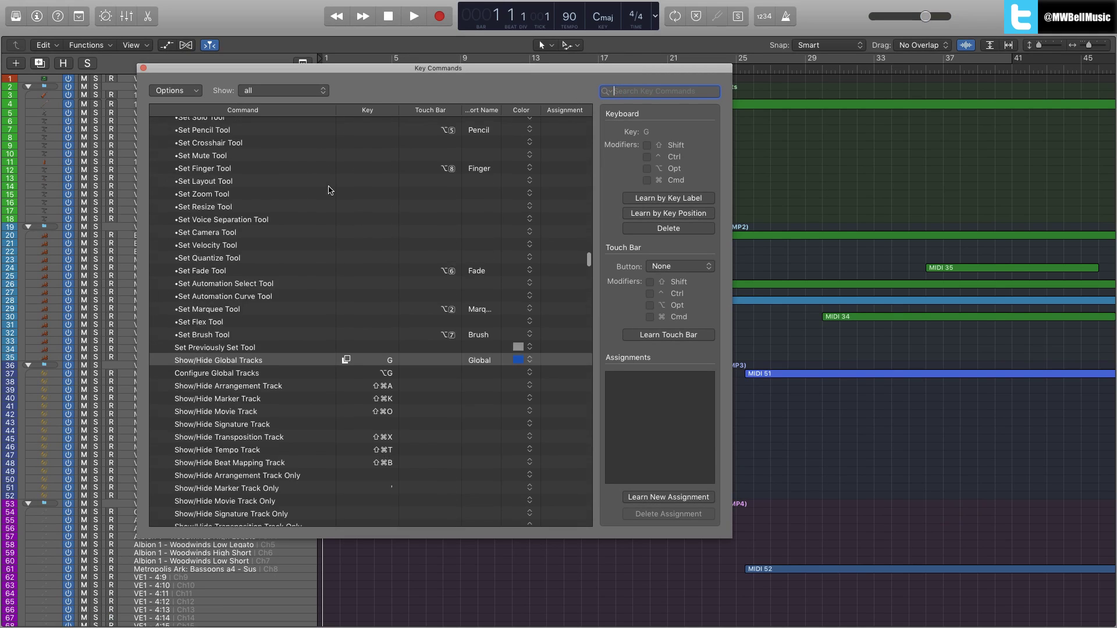
scroll(328, 195, down, 15)
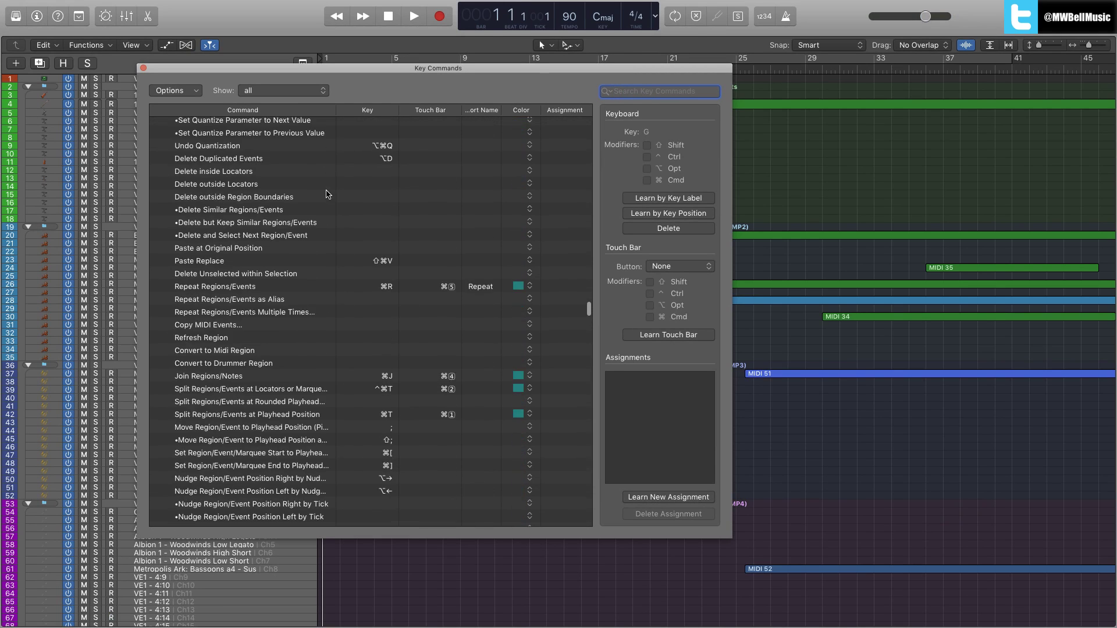
scroll(330, 193, up, 5)
scroll(329, 193, up, 10)
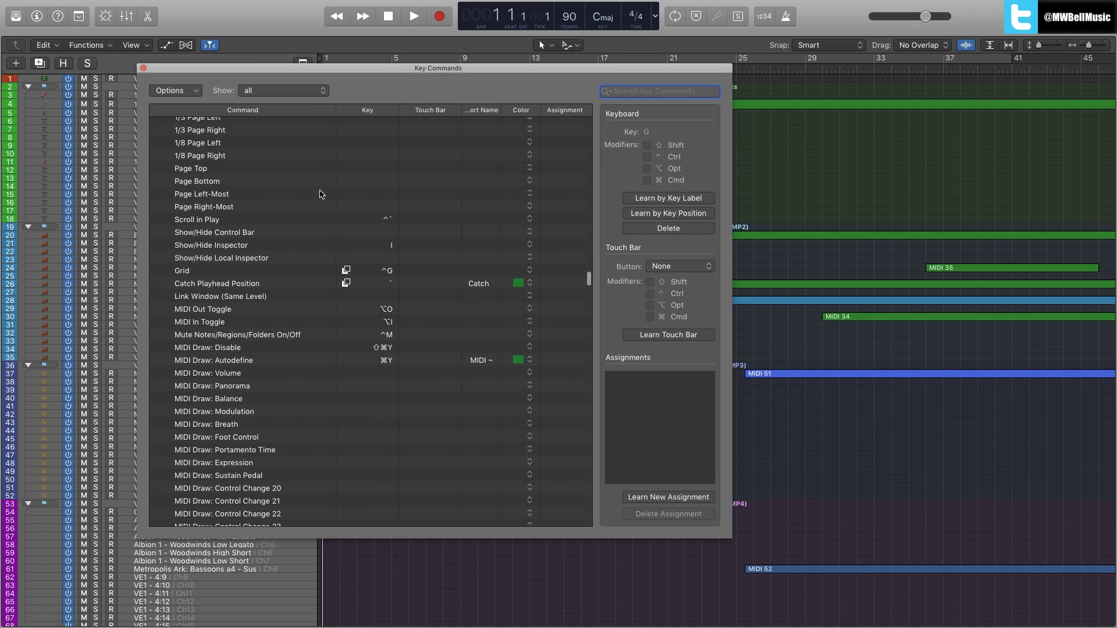
scroll(325, 192, up, 10)
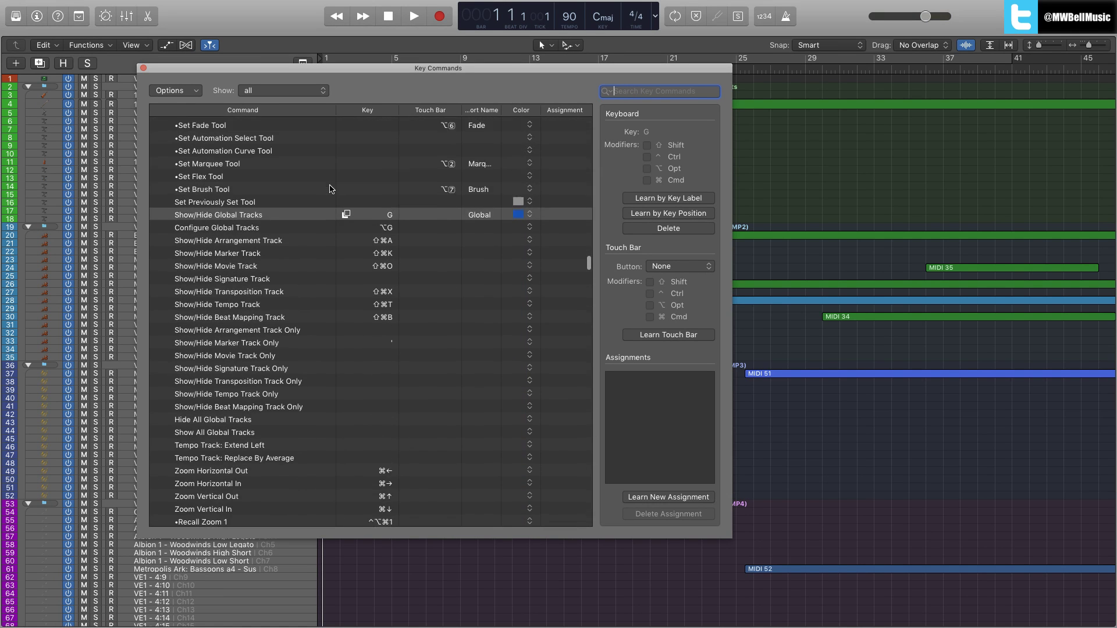
scroll(335, 189, up, 3)
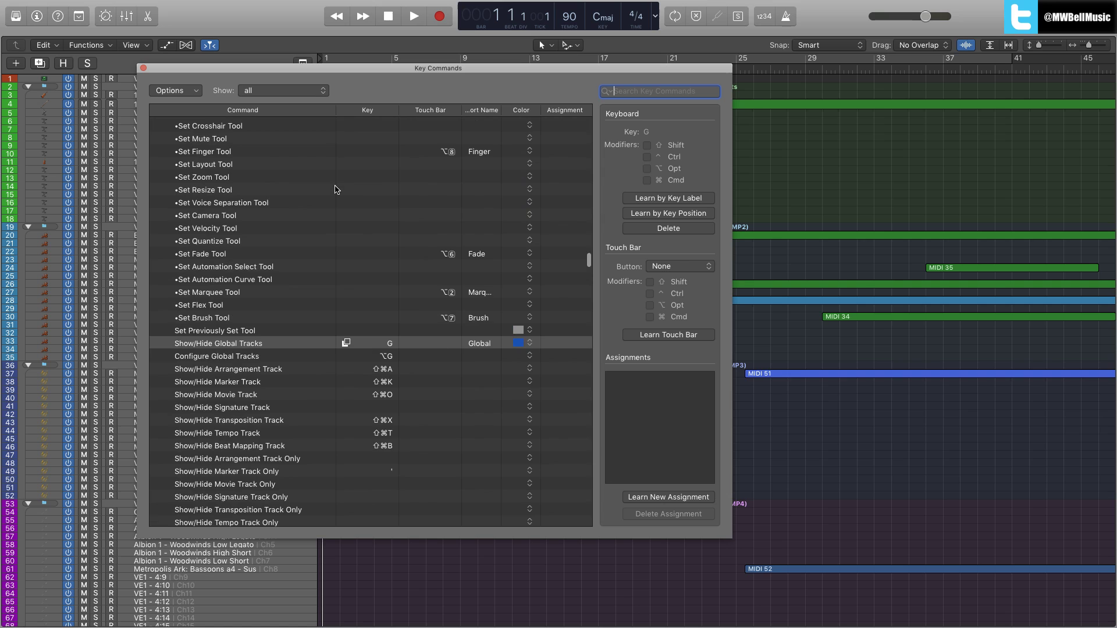
scroll(335, 189, up, 7)
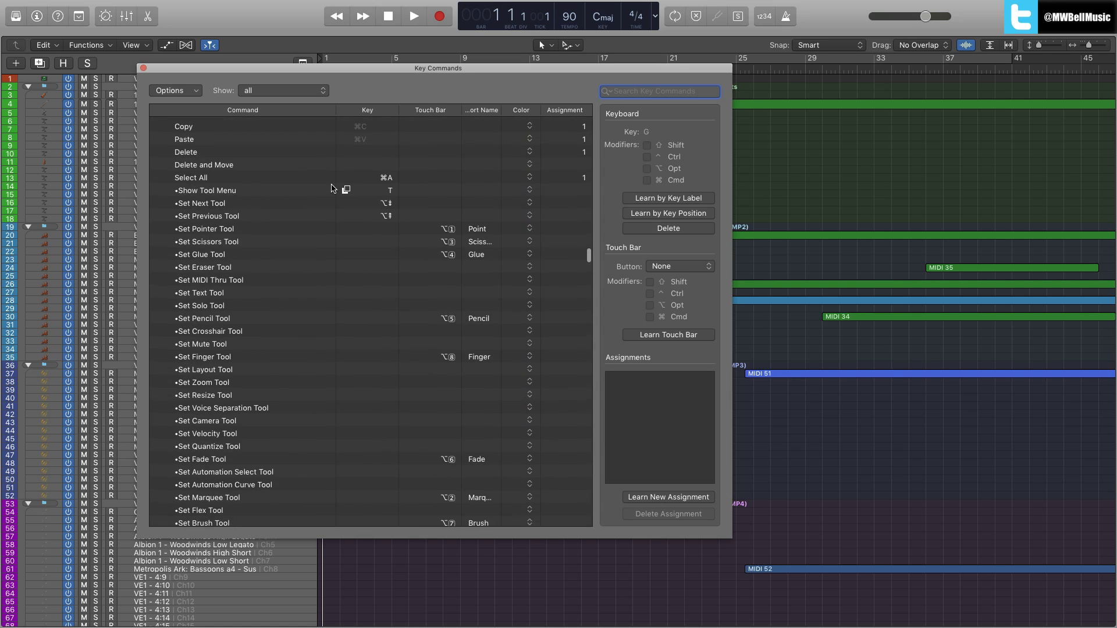
scroll(340, 172, down, 1)
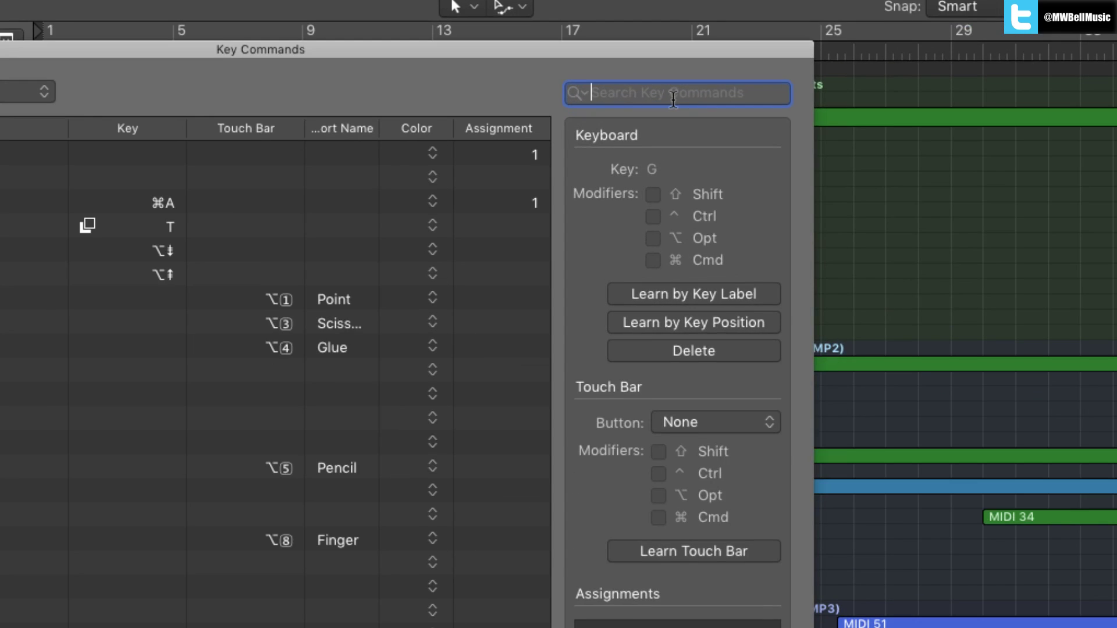
Step: Filter the Key Commands list by searching for 'hide tracks'
text(hide tracks)
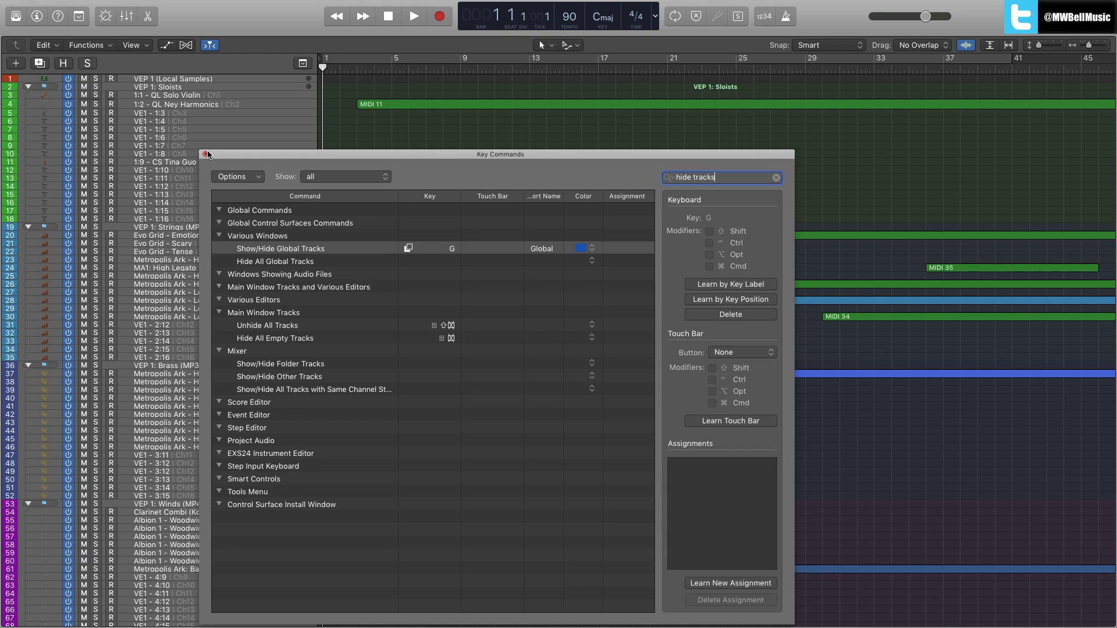
Step: Close the Key Commands editor, reopen it from Key Commands > Edit, then close it again
click(204, 154)
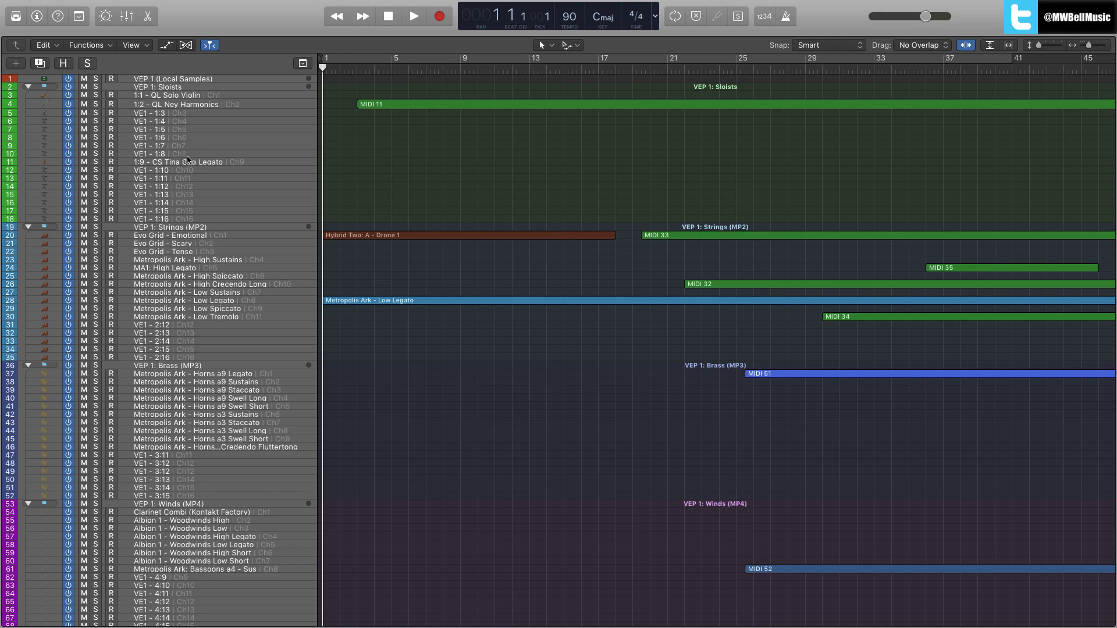
click(53, 7)
mouse_move(54, 52)
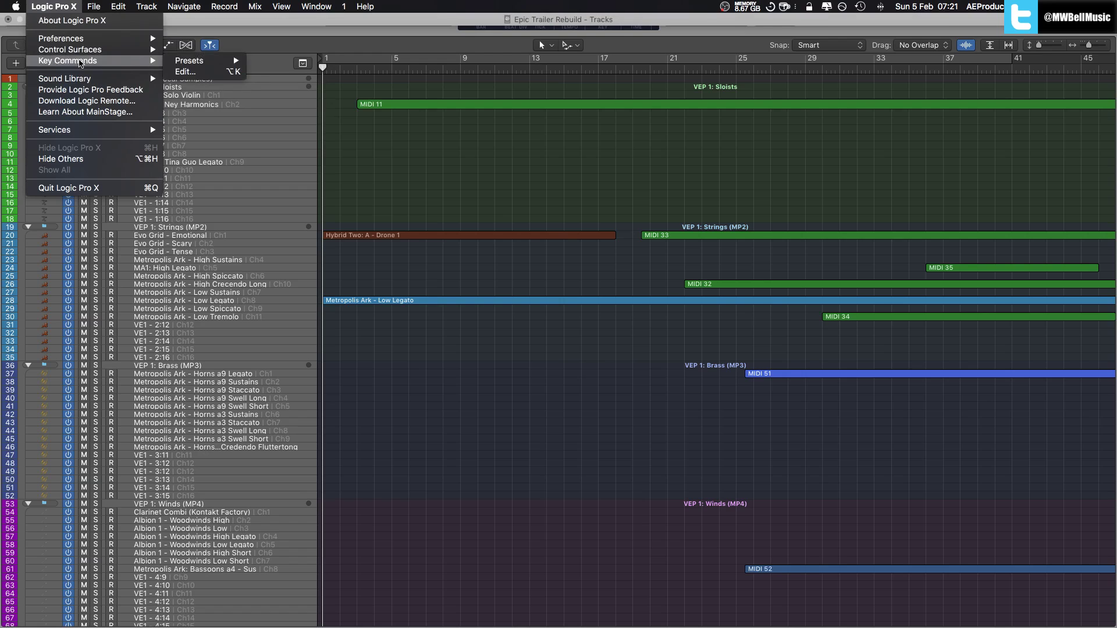
click(186, 67)
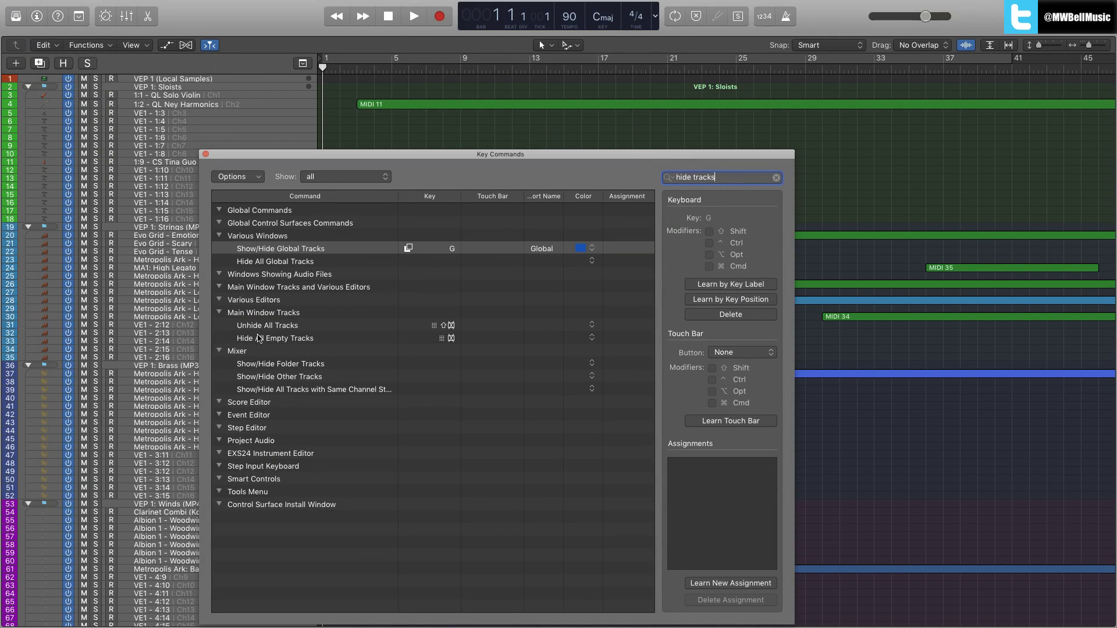
click(205, 156)
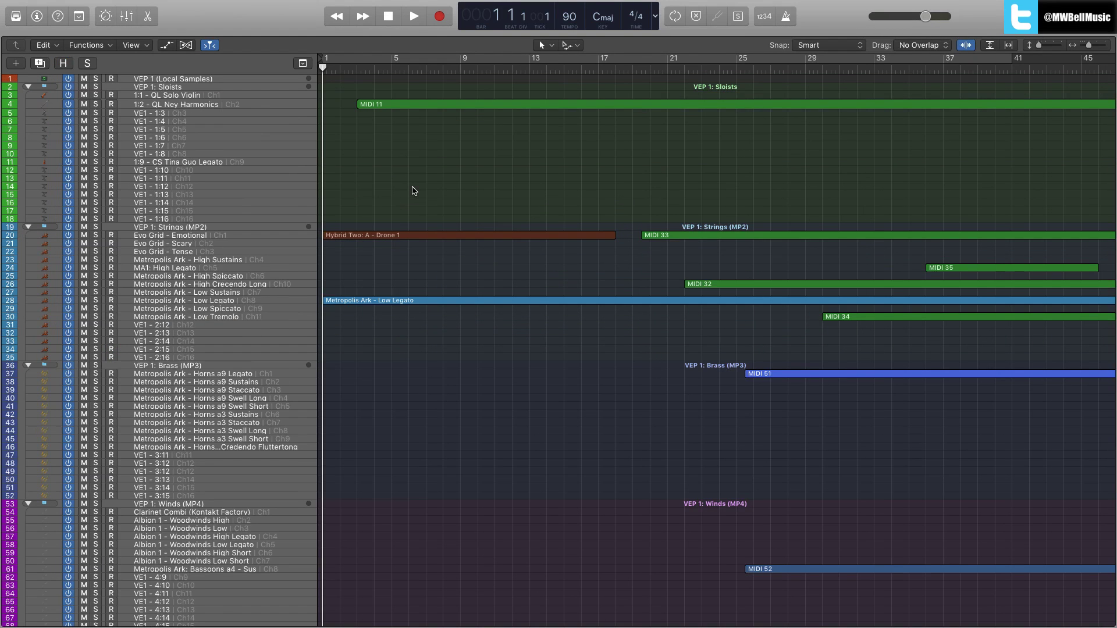
key(x)
scroll(520, 389, left, 10)
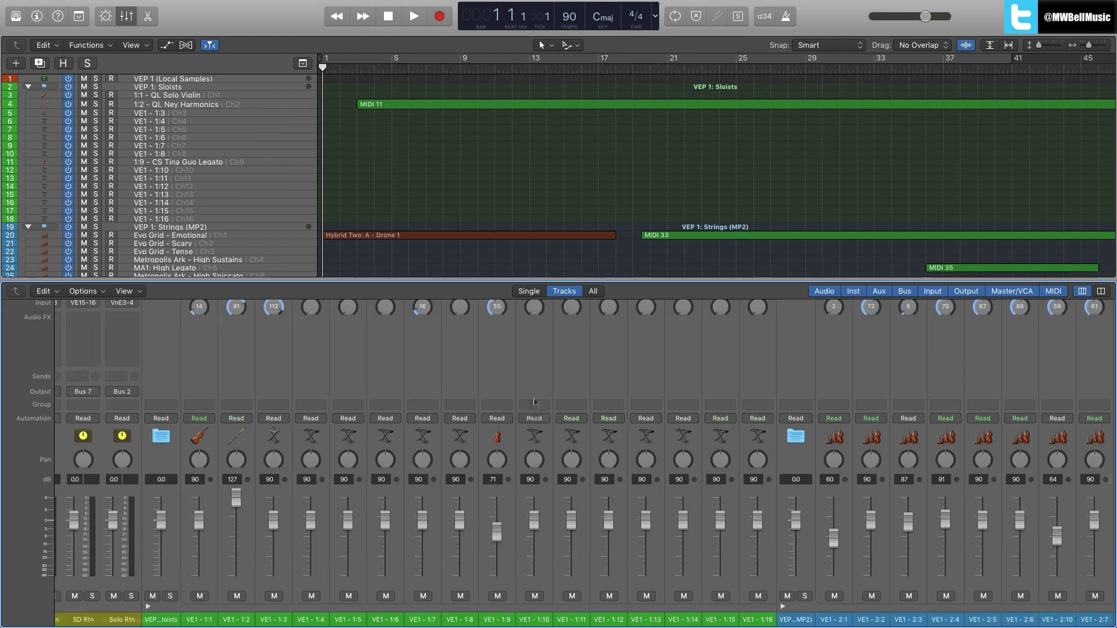
scroll(532, 323, down, 2)
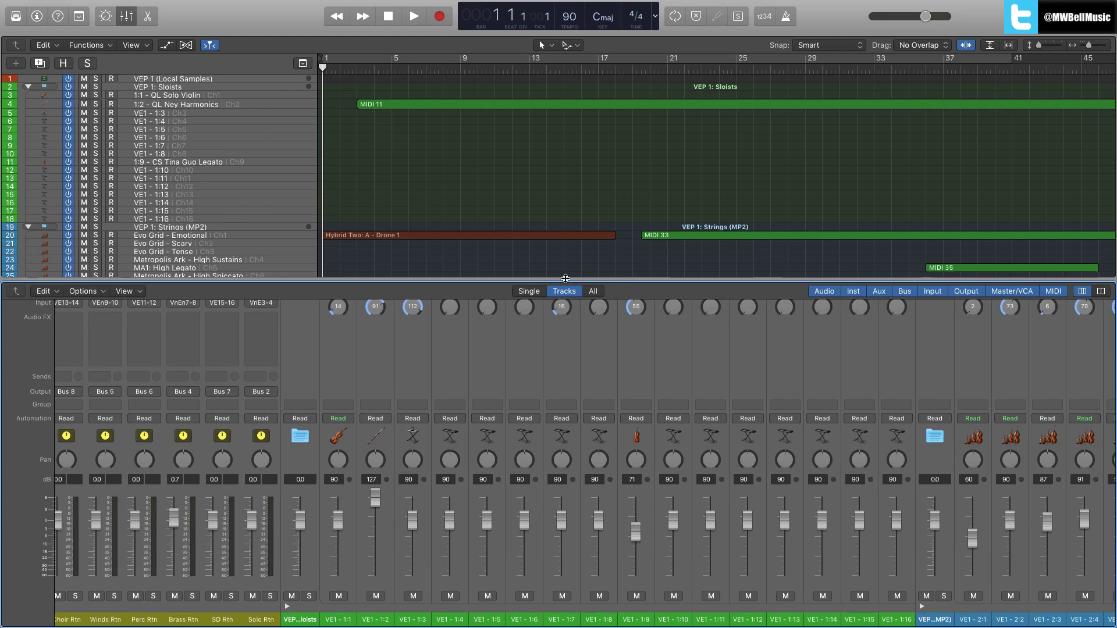
drag(563, 281, 563, 224)
scroll(427, 340, left, 3)
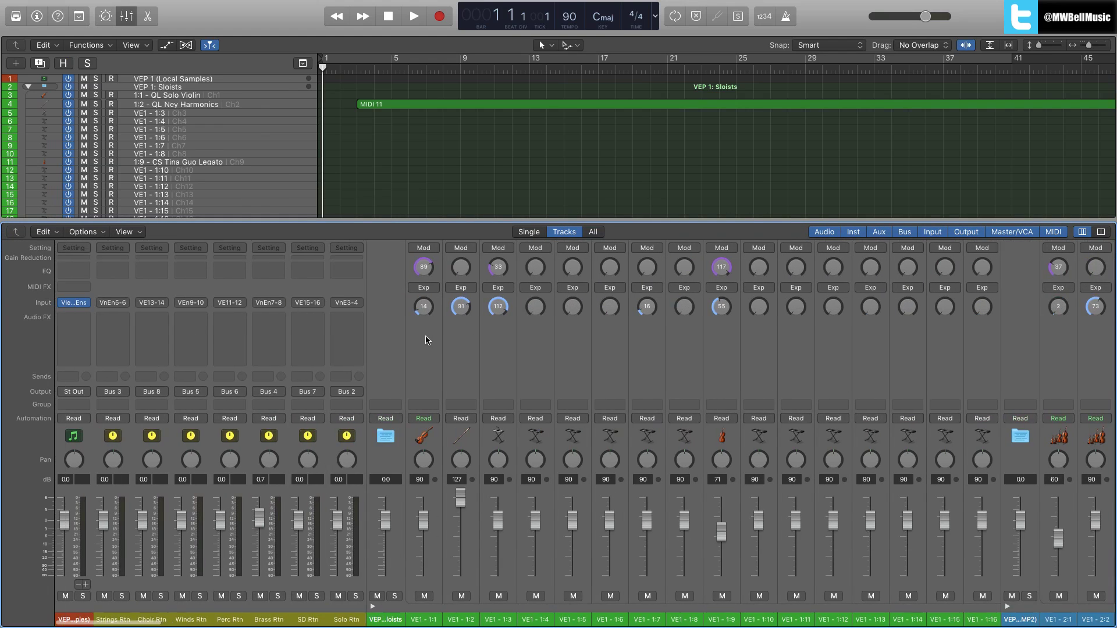
scroll(428, 340, right, 15)
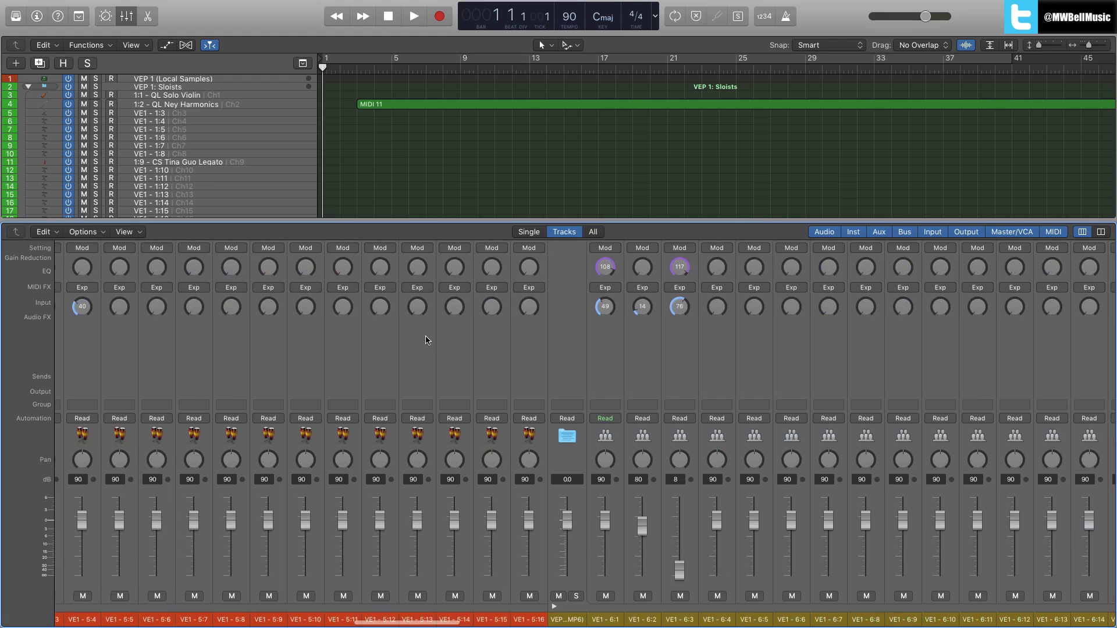
scroll(428, 340, right, 20)
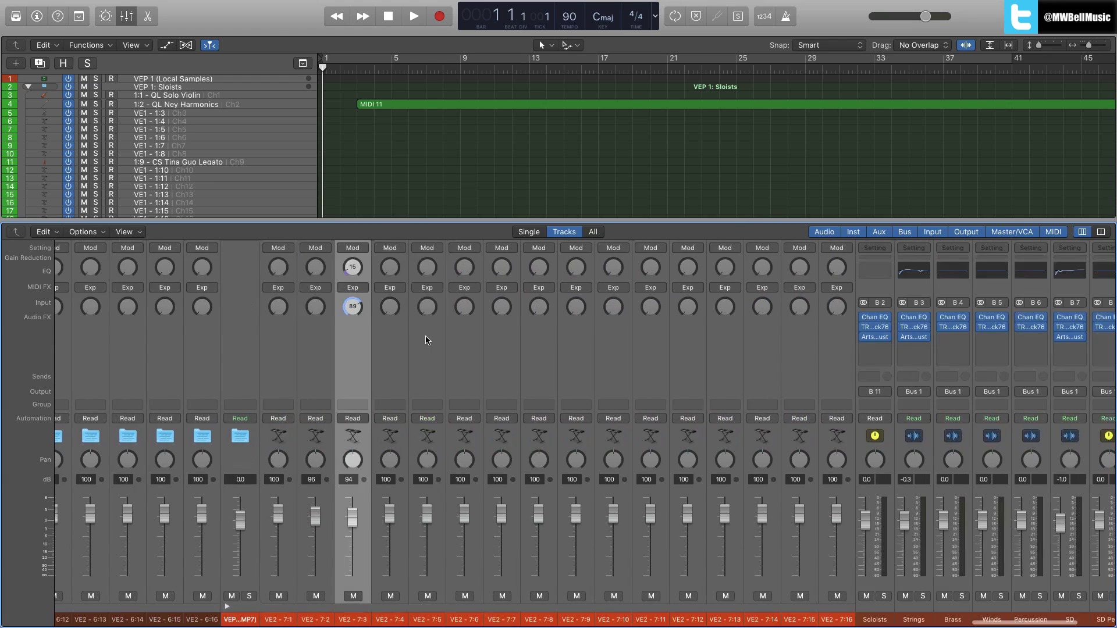
scroll(427, 340, left, 4)
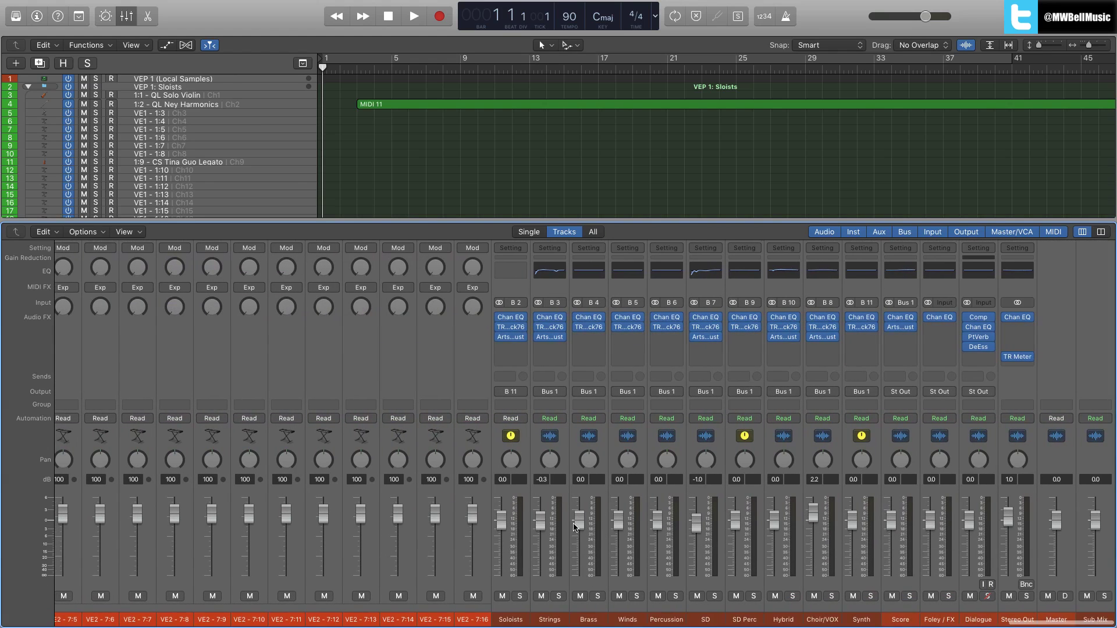
scroll(453, 396, left, 15)
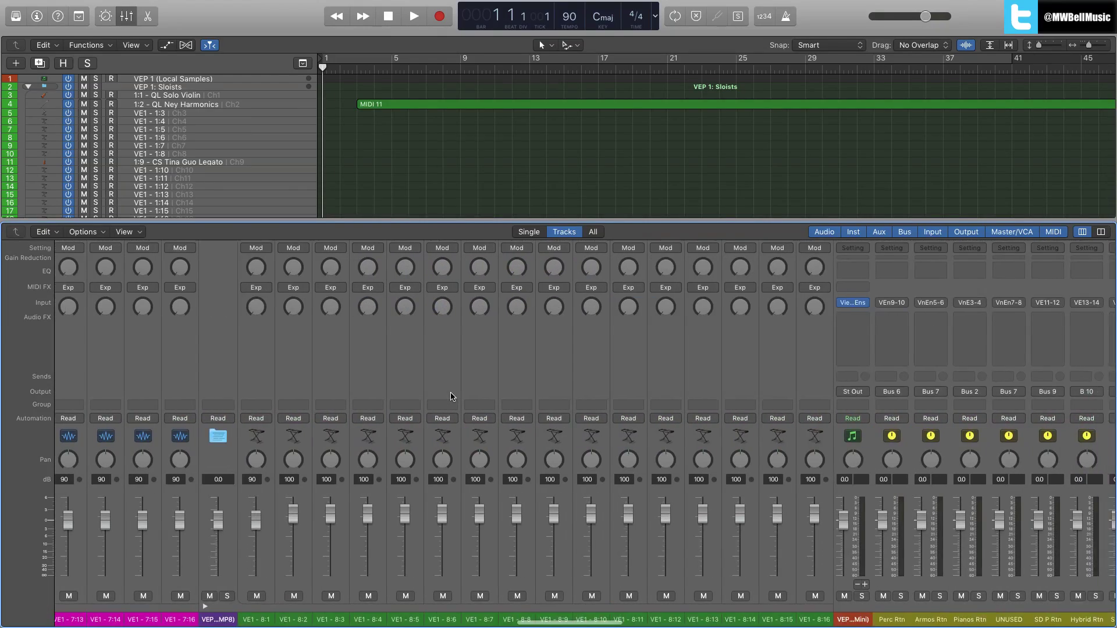
key(x)
key(x)
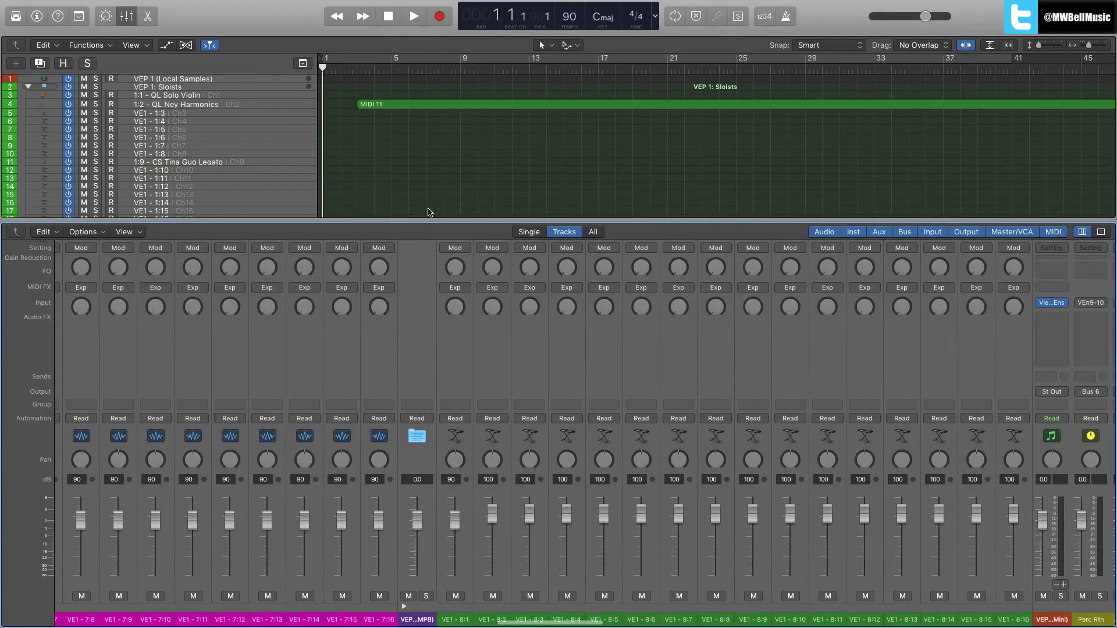
key(x)
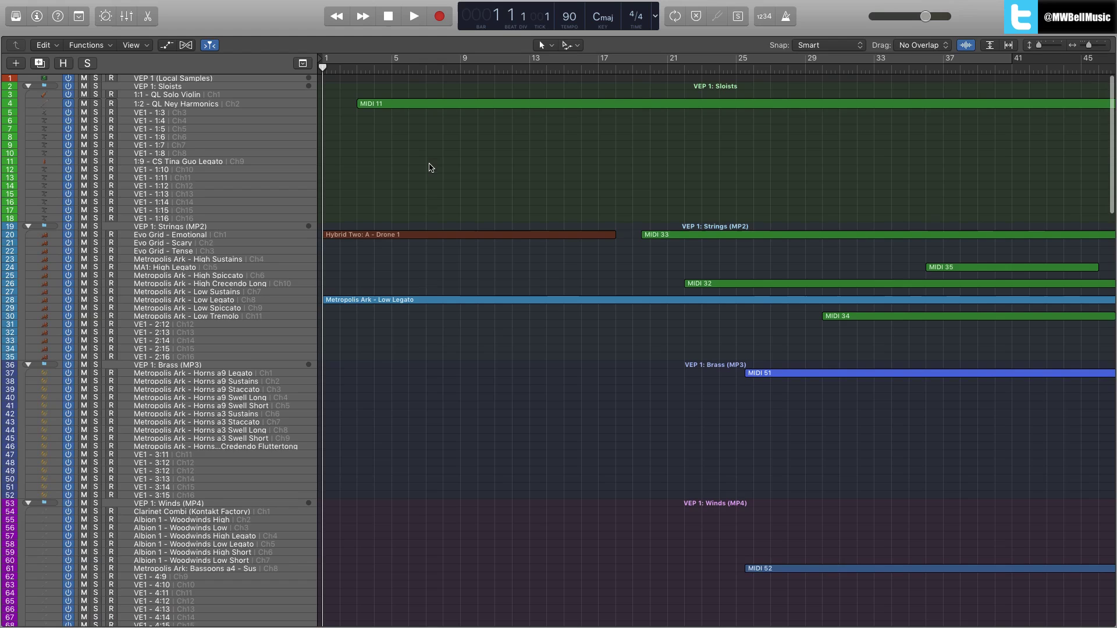
Step: Hide the unused empty tracks and show the Mixer to check the remaining channel strips
key(h)
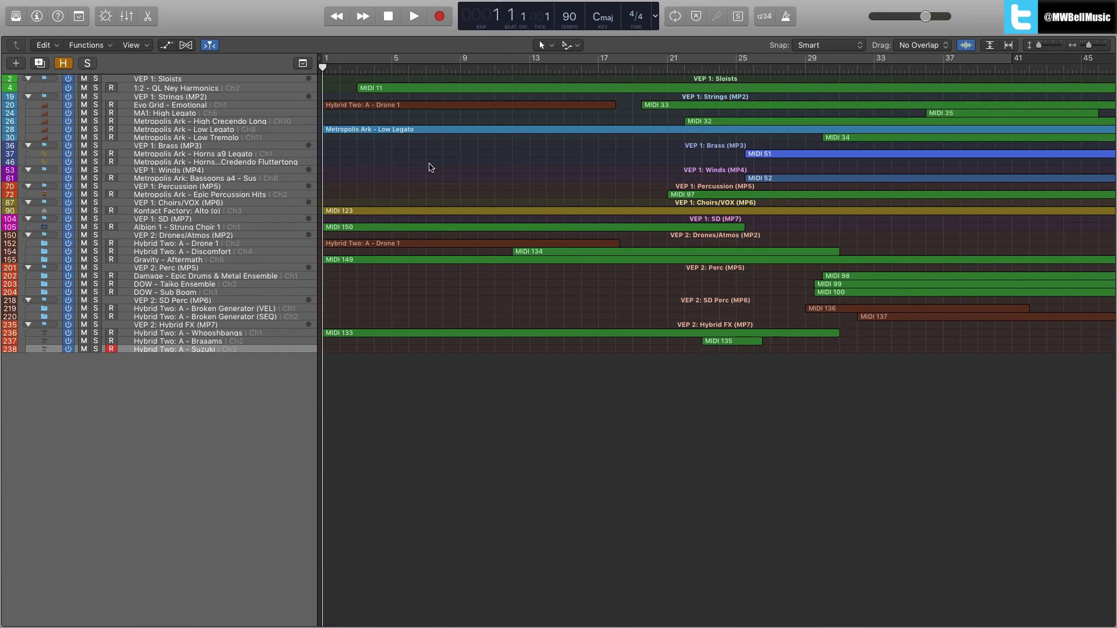
key(x)
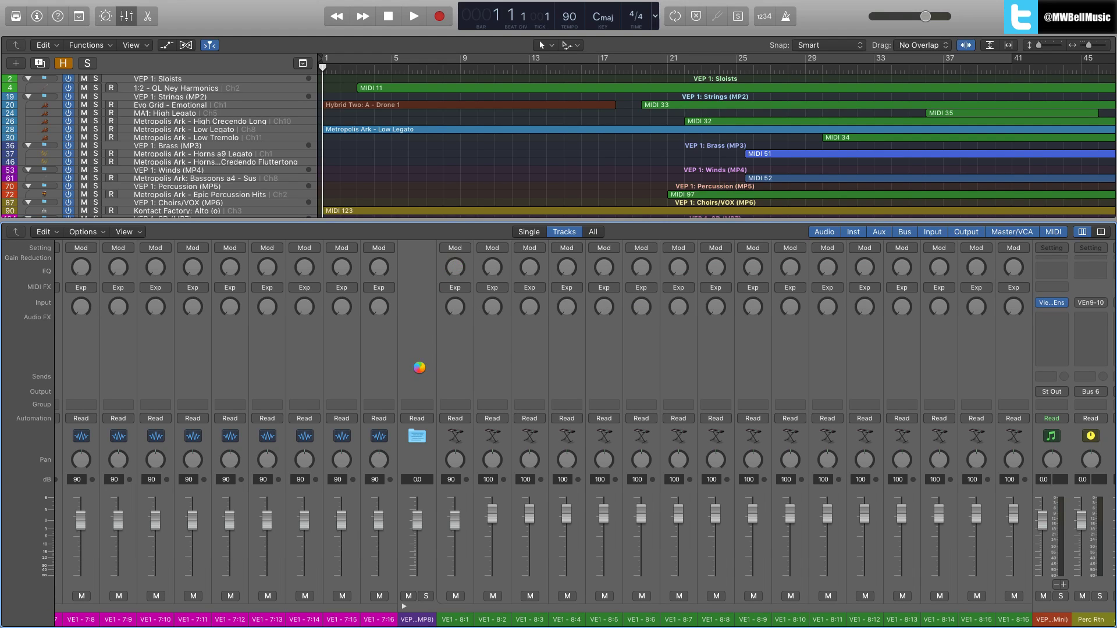
scroll(420, 370, right, 10)
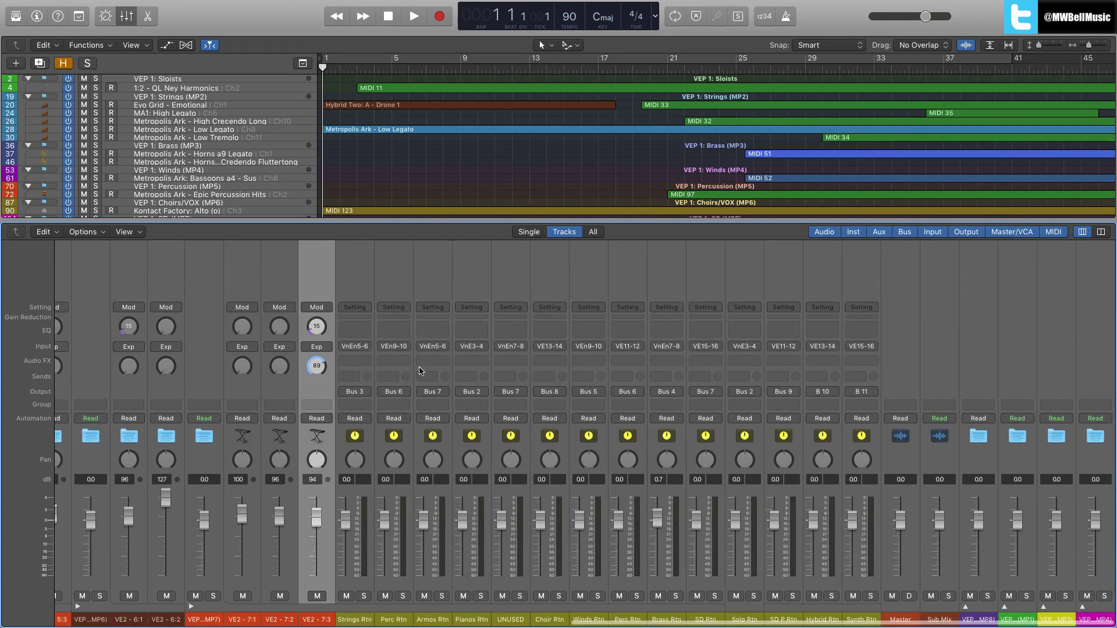
scroll(420, 371, left, 10)
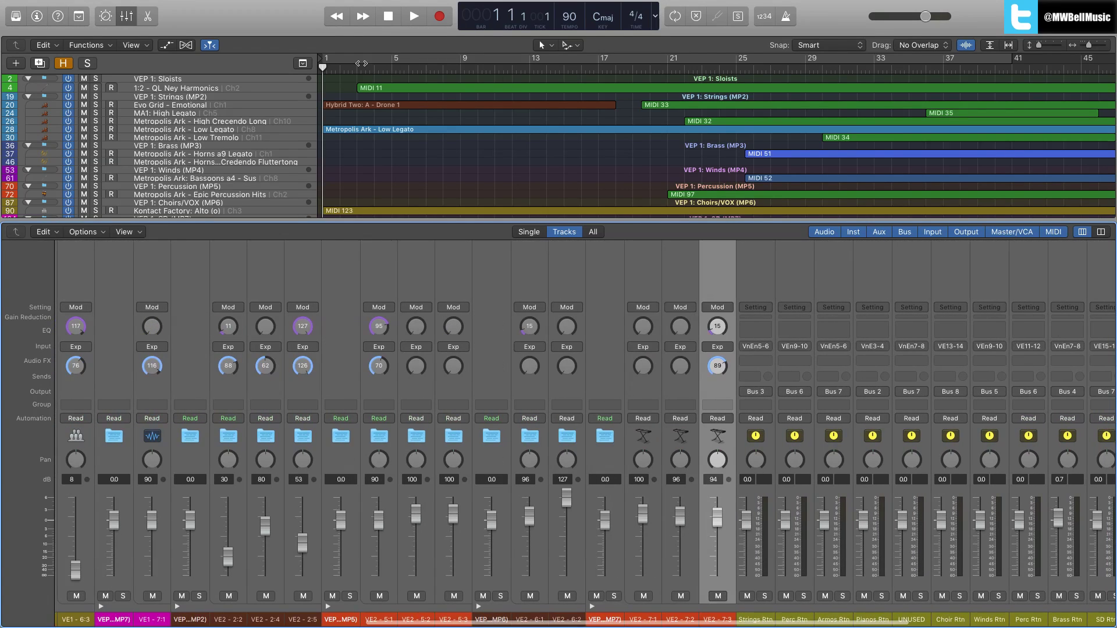
scroll(359, 271, left, 4)
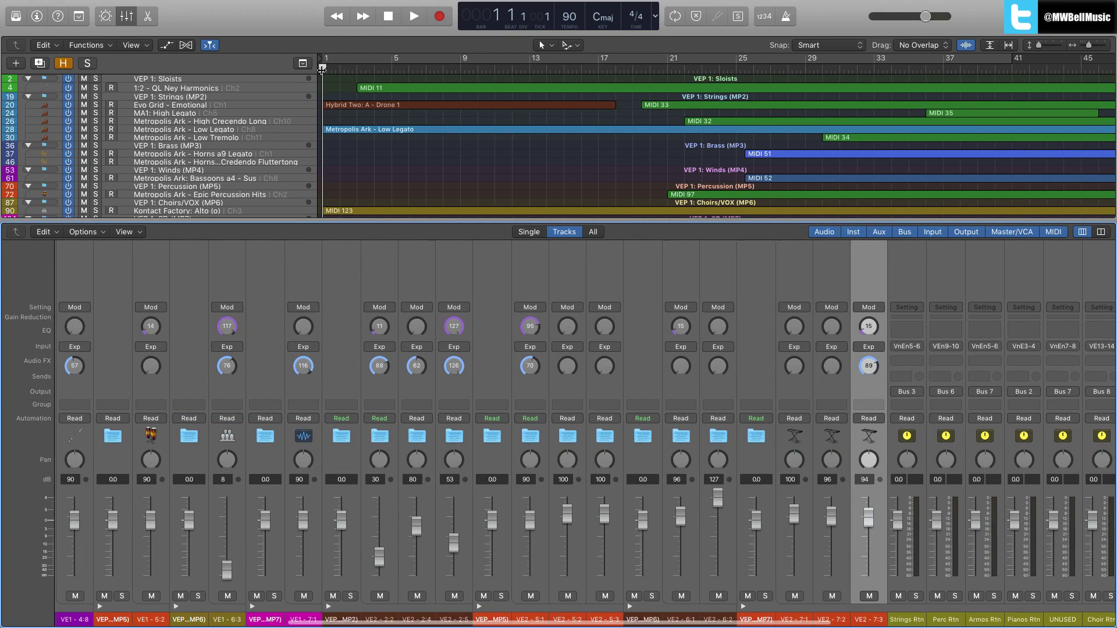
Step: Move the playhead along the ruler to bars 27, 32, 30 and finally 29
drag(321, 70, 1027, 75)
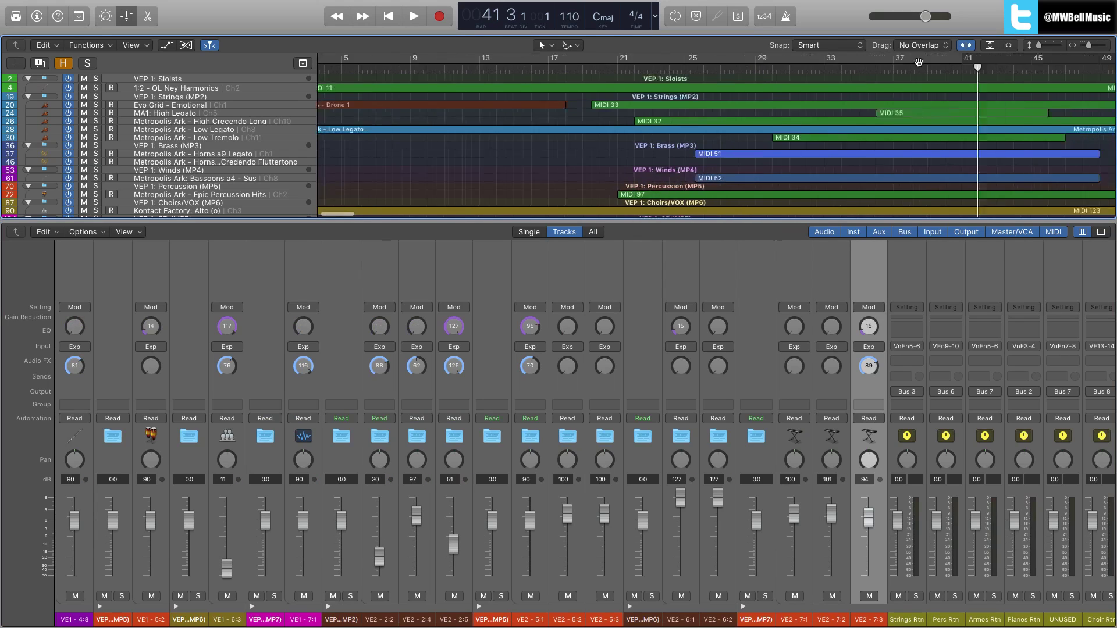
click(741, 70)
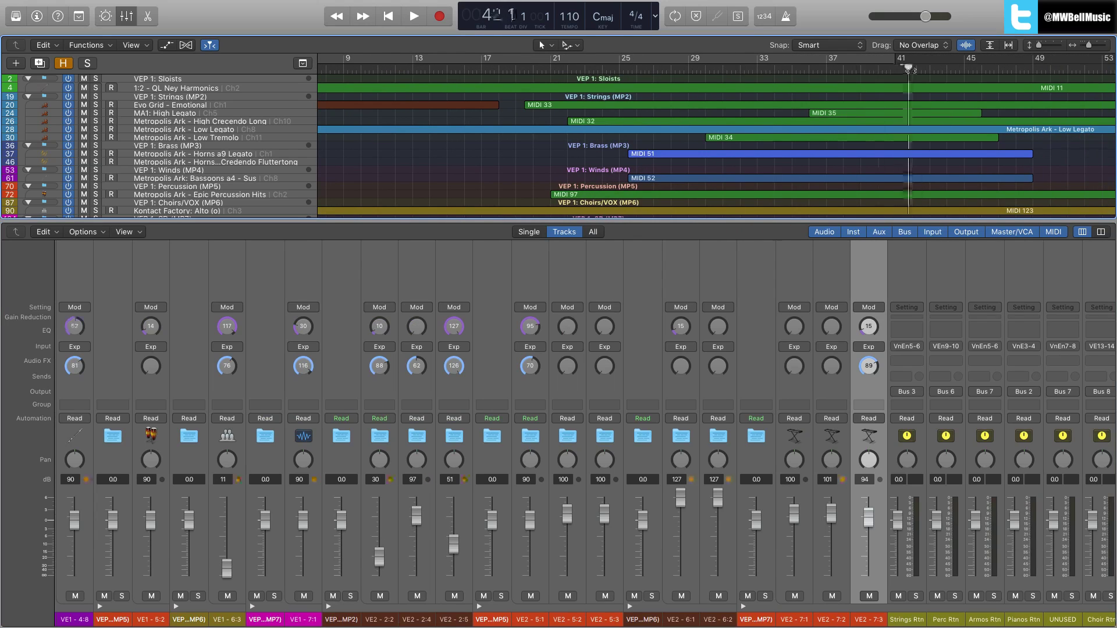
drag(911, 70, 722, 74)
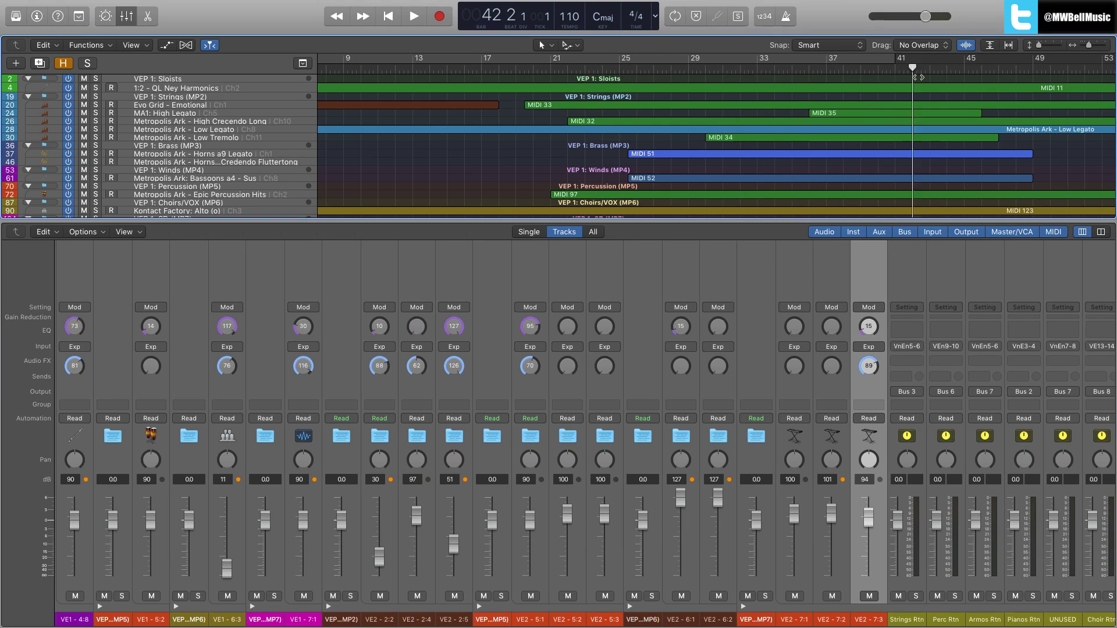
drag(897, 77, 837, 69)
scroll(474, 153, right, 5)
scroll(645, 138, right, 3)
Step: Close the Mixer and try hiding the empty tracks again with Ctrl+H
key(x)
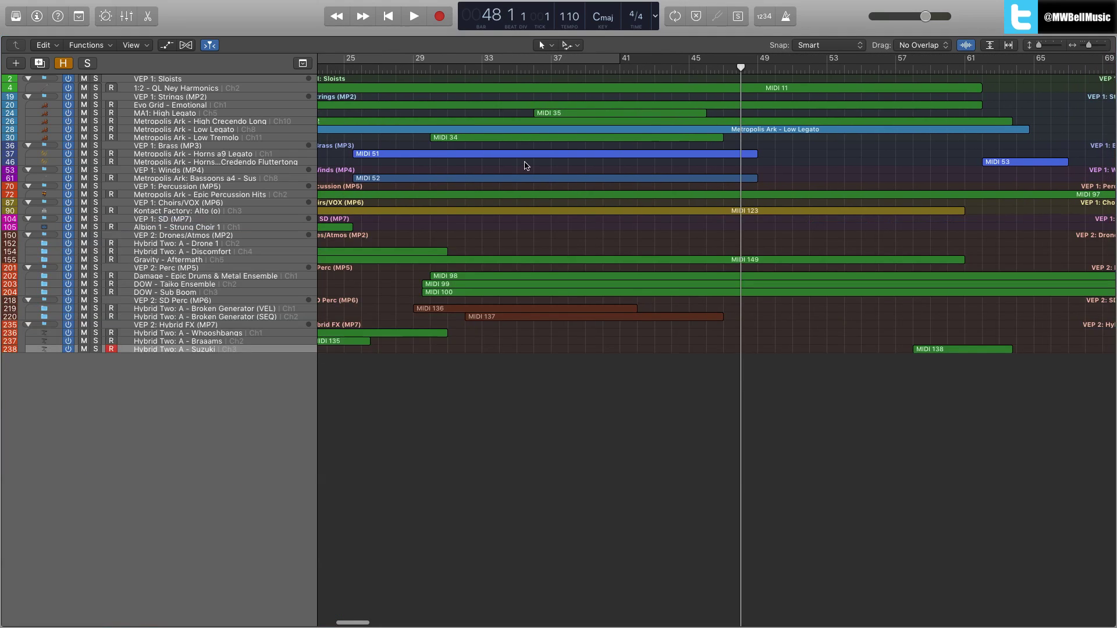
scroll(524, 167, left, 10)
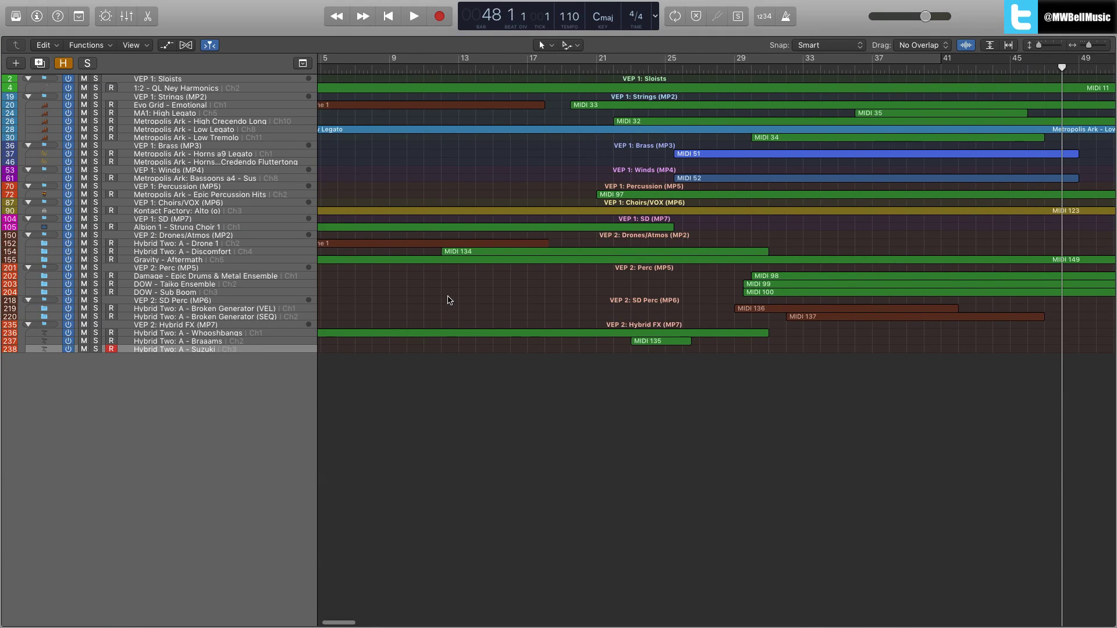
key(ctrl+h)
Step: Unhide all tracks with H and scroll through the full template, including the empty VE1 and VE2 tracks
key(h)
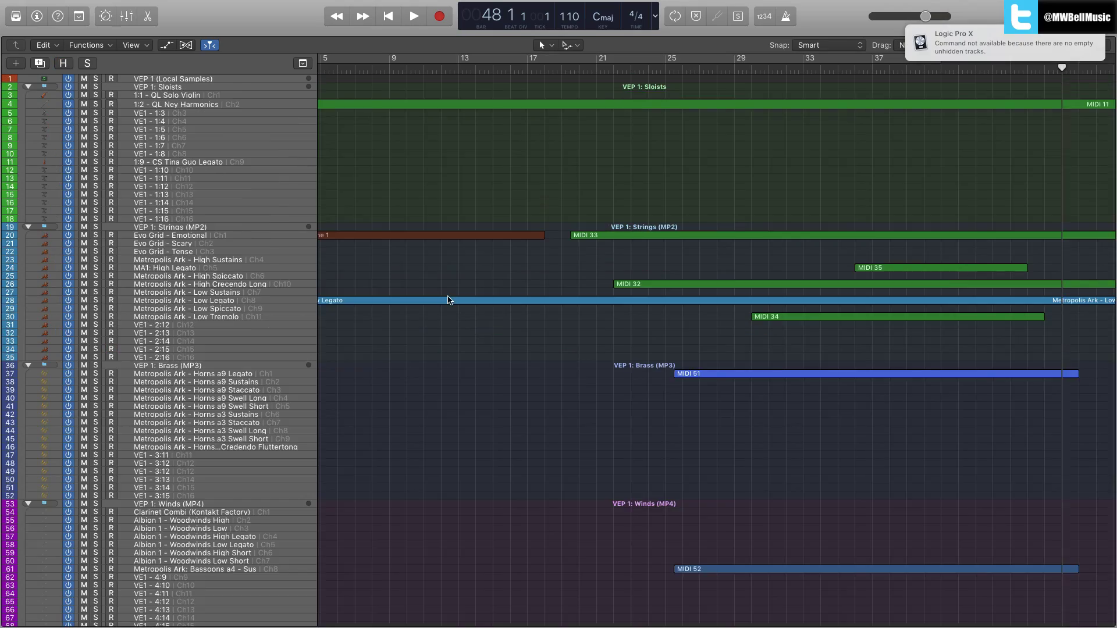
scroll(431, 296, down, 20)
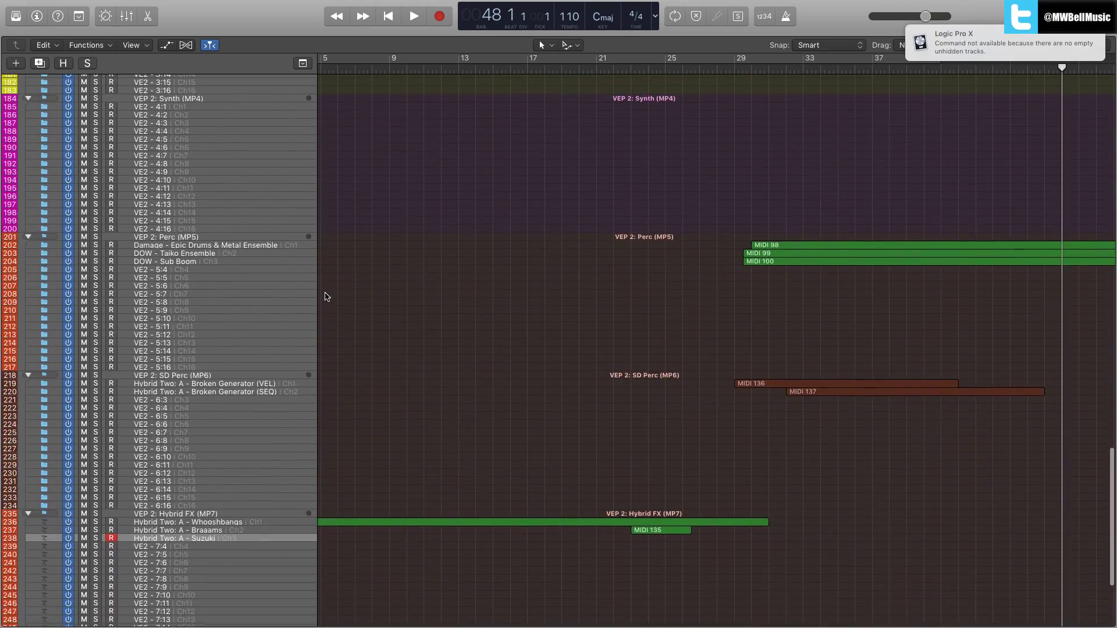
scroll(330, 274, up, 20)
scroll(326, 263, up, 5)
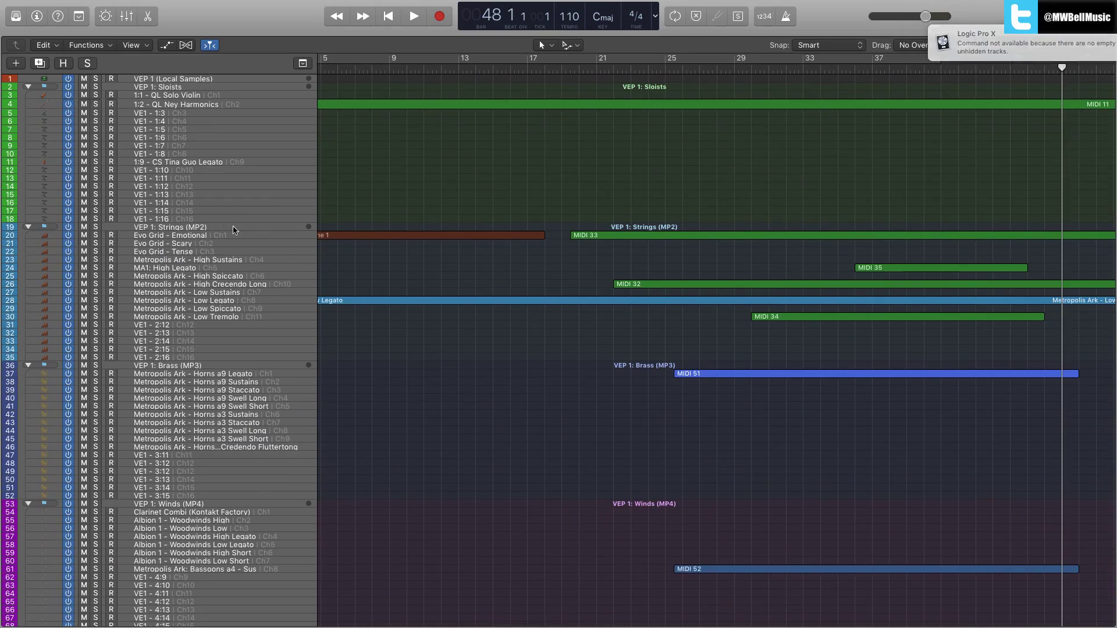
scroll(250, 307, down, 20)
scroll(249, 307, down, 10)
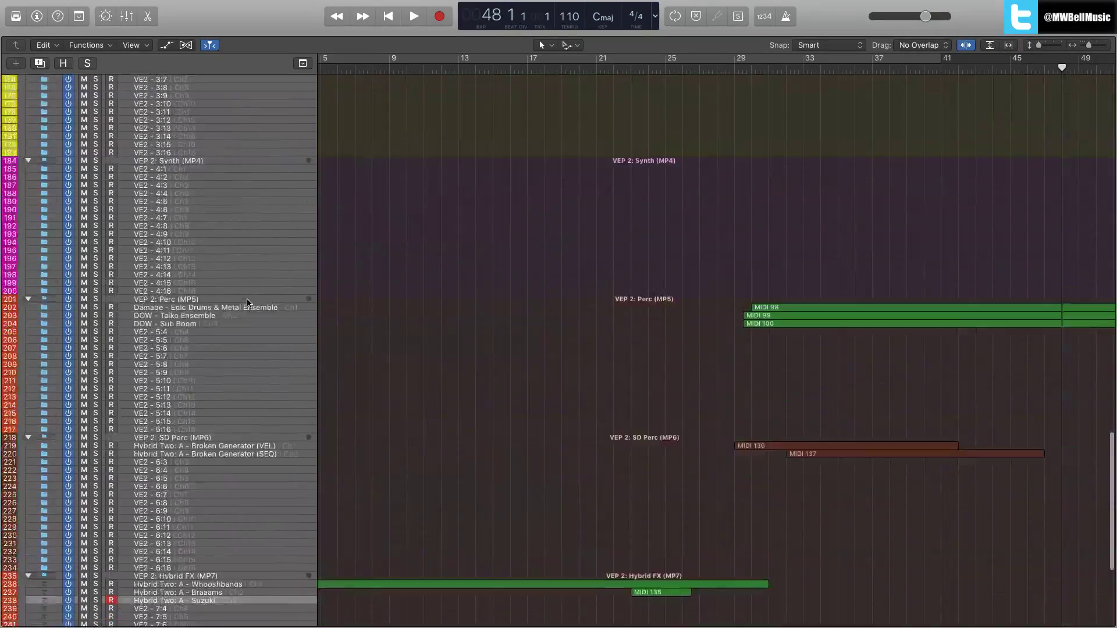
scroll(248, 303, up, 8)
scroll(247, 303, up, 20)
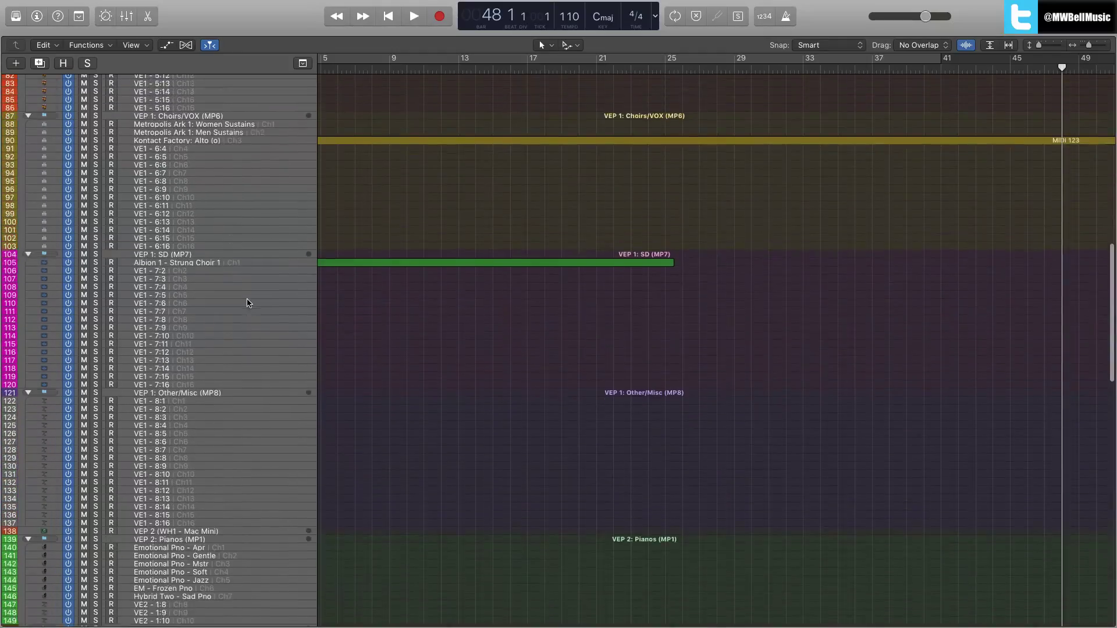